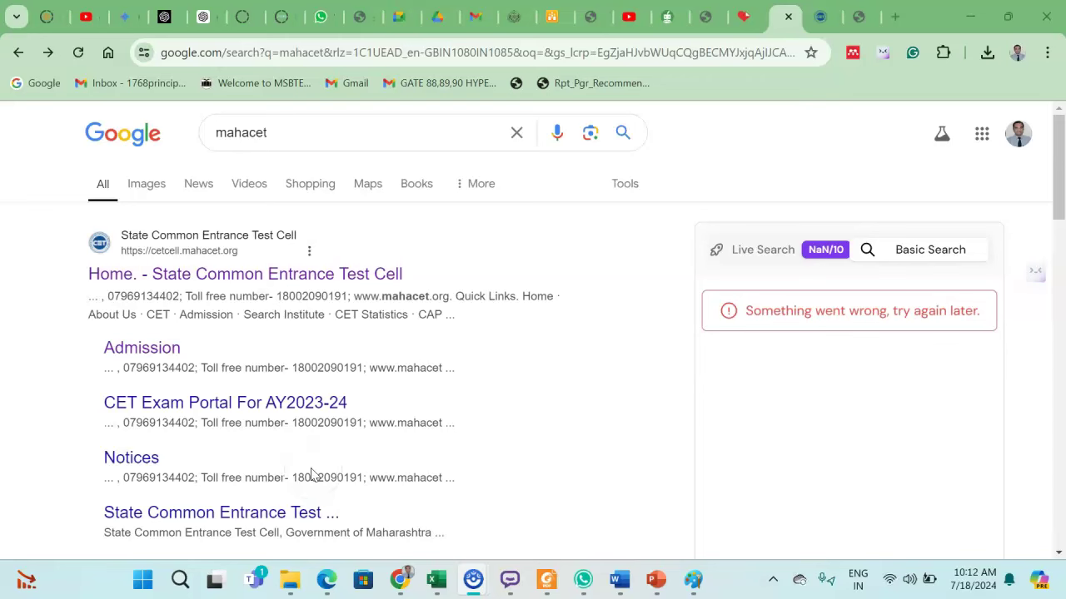
- Go from CET Cell's 2024-25 admission process to the DSP portal and open its Activity Schedule 2024 PDF
{"action": "left_click", "coordinate": [298, 276]}
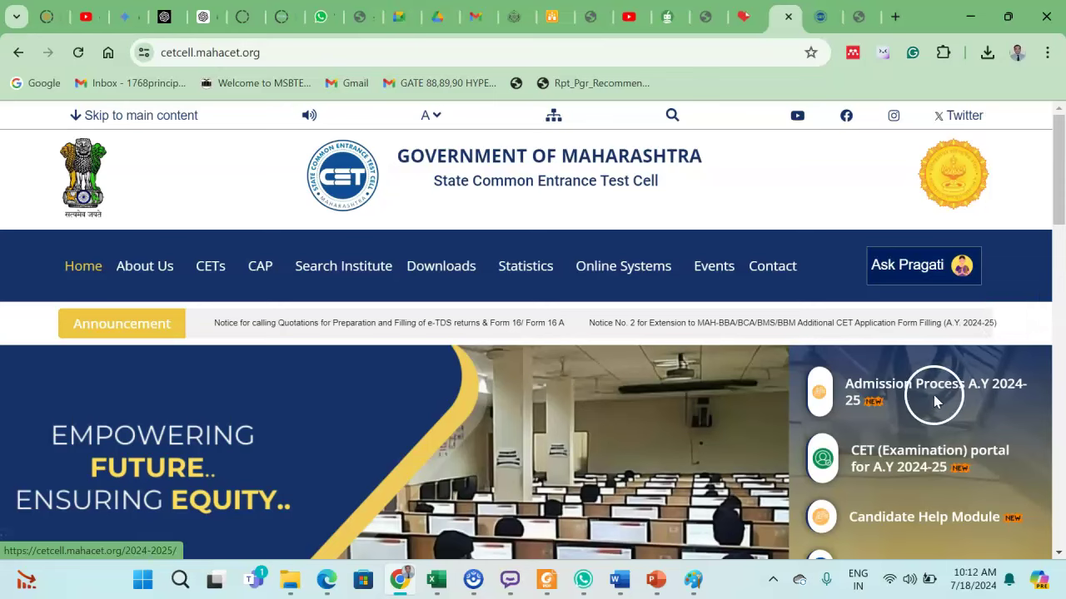
{"action": "left_click", "coordinate": [881, 399]}
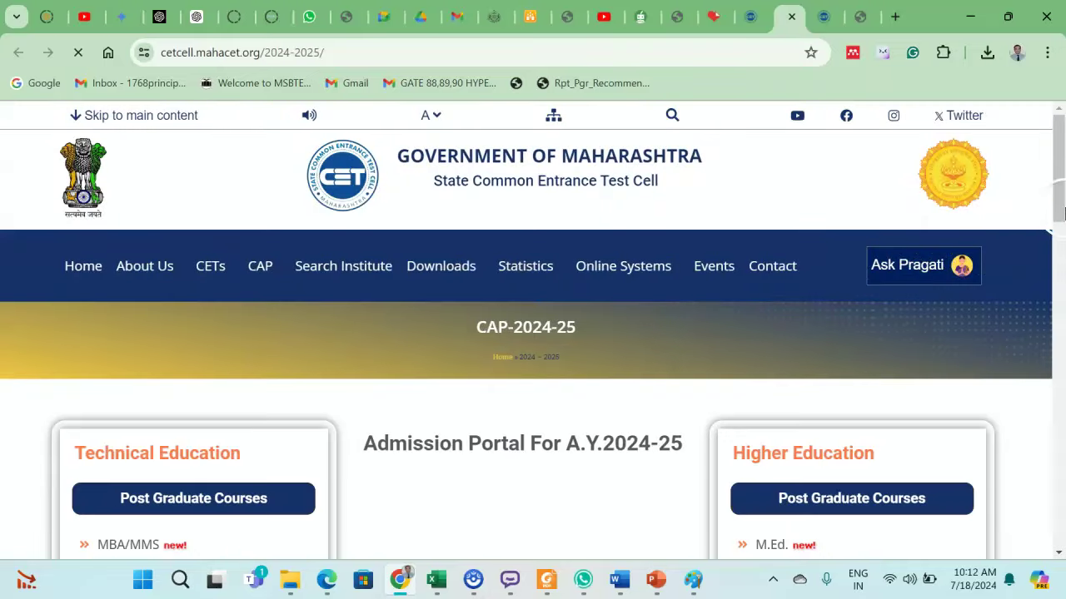
{"action": "left_click_drag", "start_coordinate": [1058, 171], "coordinate": [1049, 361]}
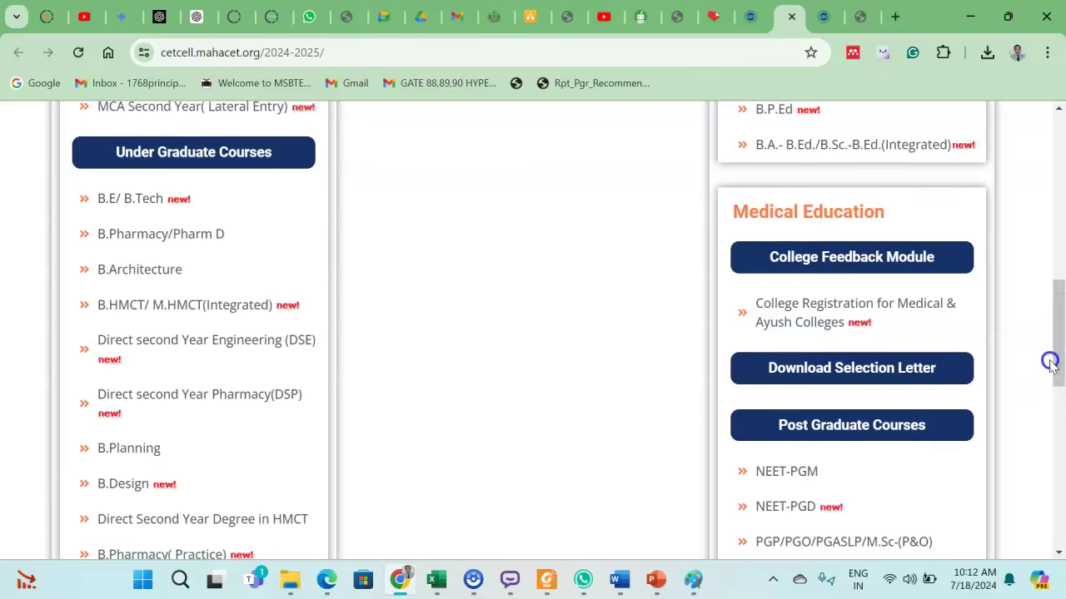
{"action": "left_click", "coordinate": [239, 402]}
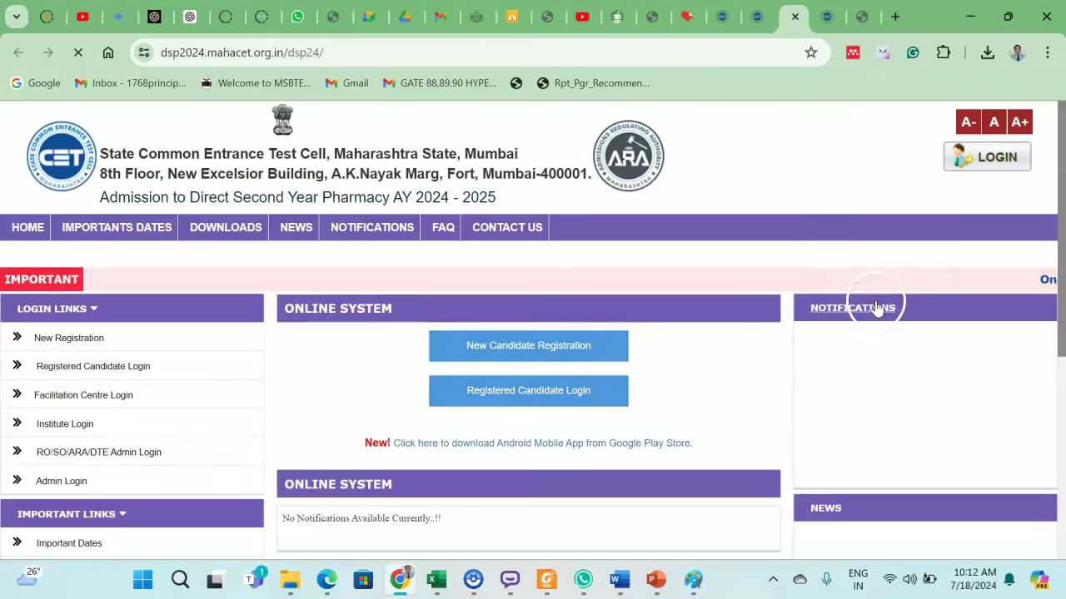
{"action": "left_click_drag", "start_coordinate": [1058, 216], "coordinate": [1061, 342]}
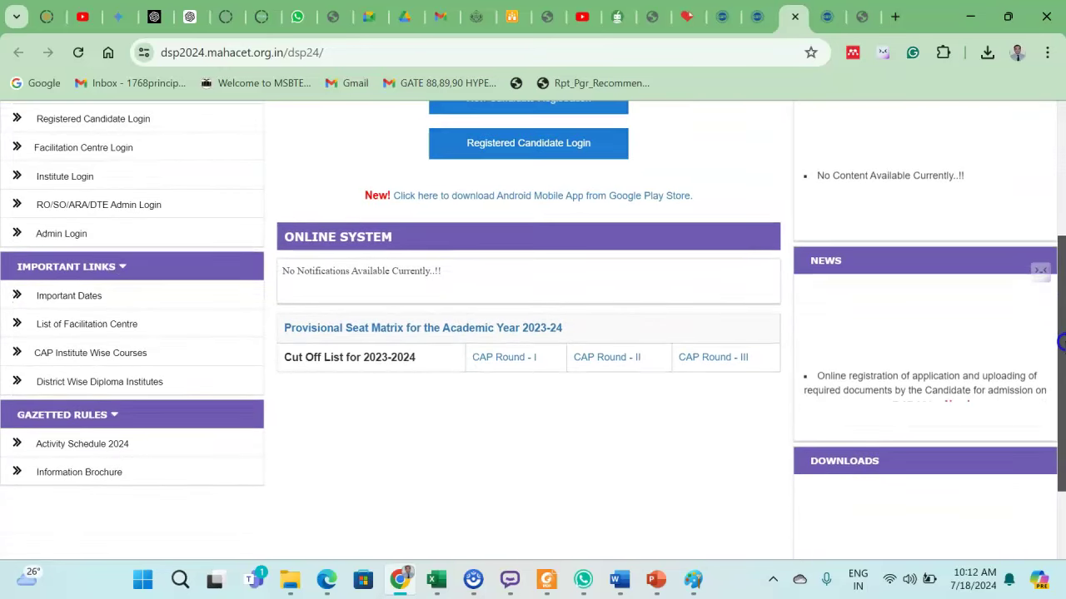
{"action": "left_click", "coordinate": [126, 441]}
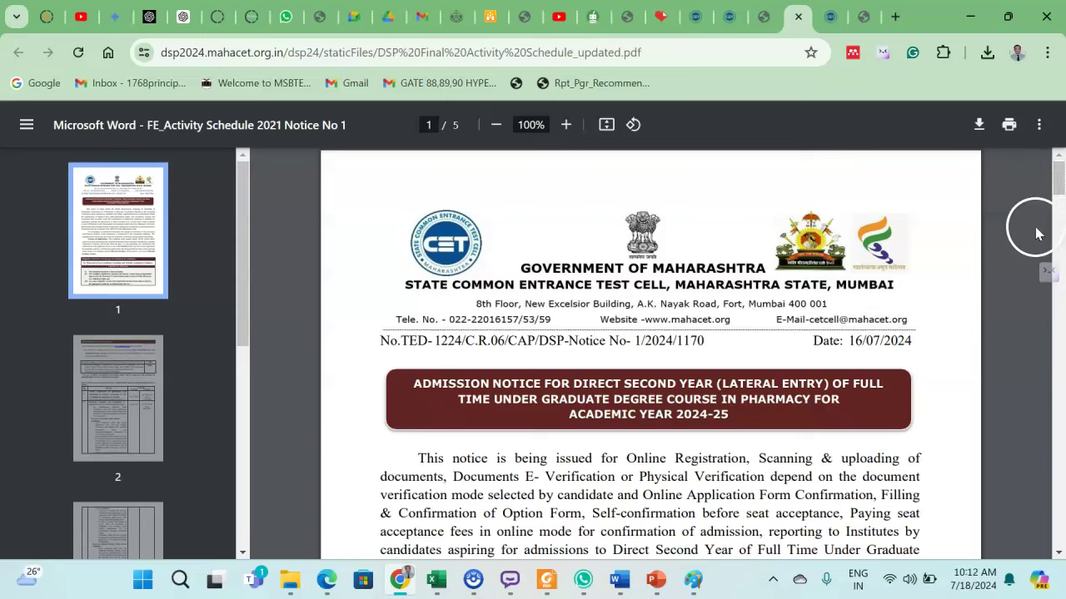
- Read the Activity Schedule PDF's fees, schedule and eligibility, then return to the dsp2024 portal tab
{"action": "left_click_drag", "start_coordinate": [1054, 174], "coordinate": [1050, 264]}
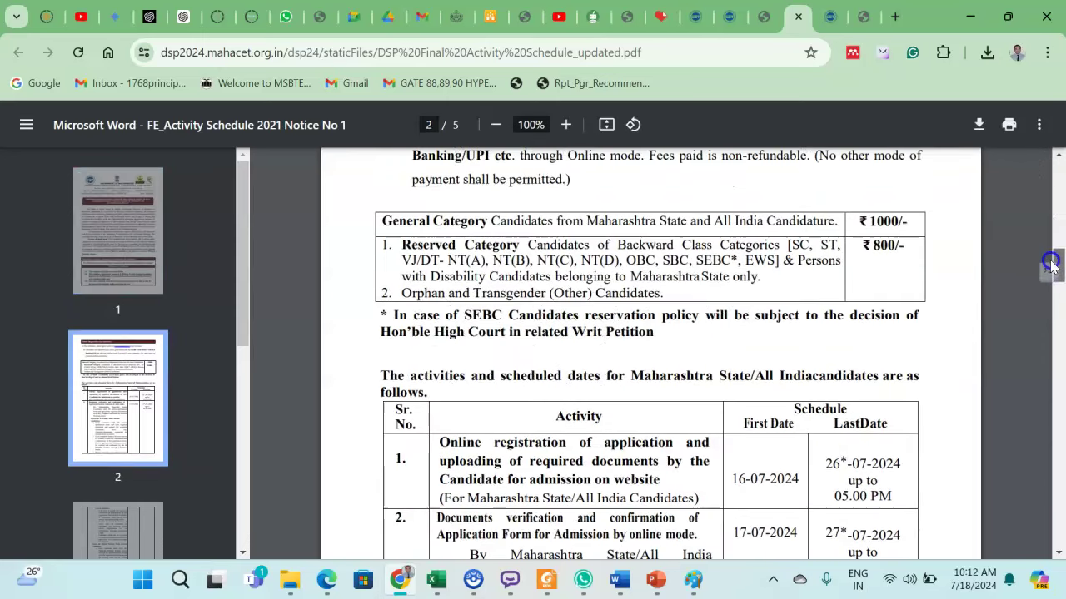
{"action": "left_click_drag", "start_coordinate": [1051, 263], "coordinate": [1033, 375]}
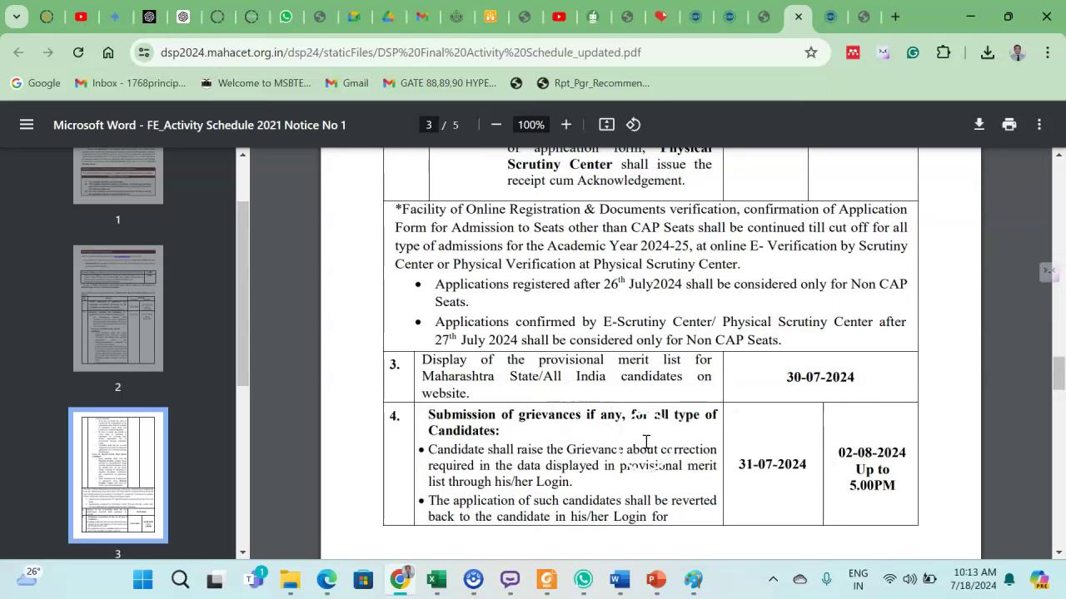
{"action": "scroll", "coordinate": [1054, 558], "scroll_direction": "down", "scroll_amount": 8}
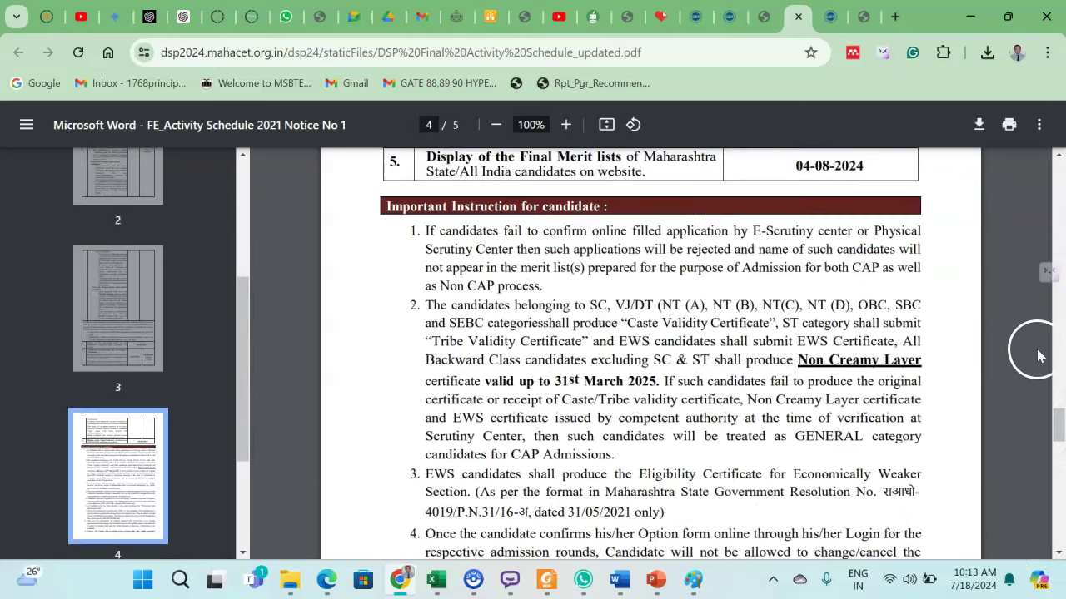
{"action": "left_click", "coordinate": [1059, 157]}
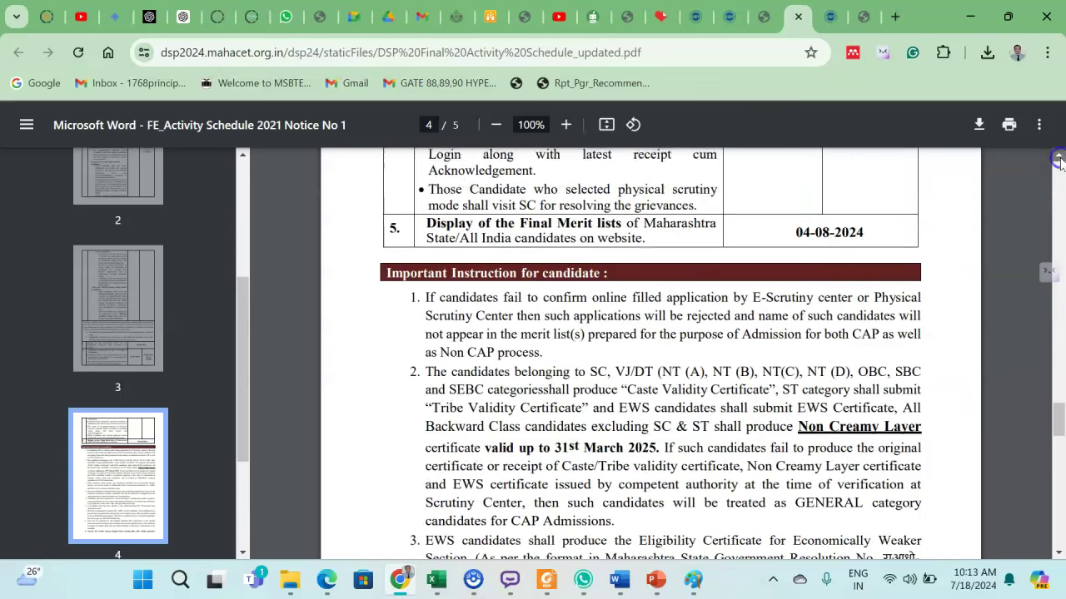
{"action": "left_click_drag", "start_coordinate": [1059, 158], "coordinate": [1059, 160]}
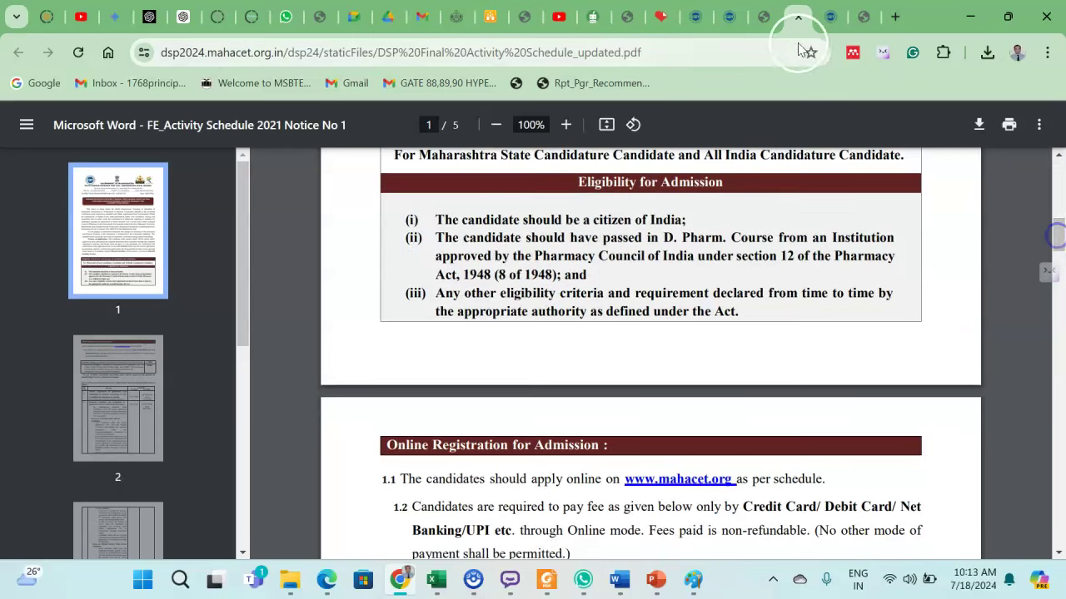
{"action": "left_click", "coordinate": [764, 19]}
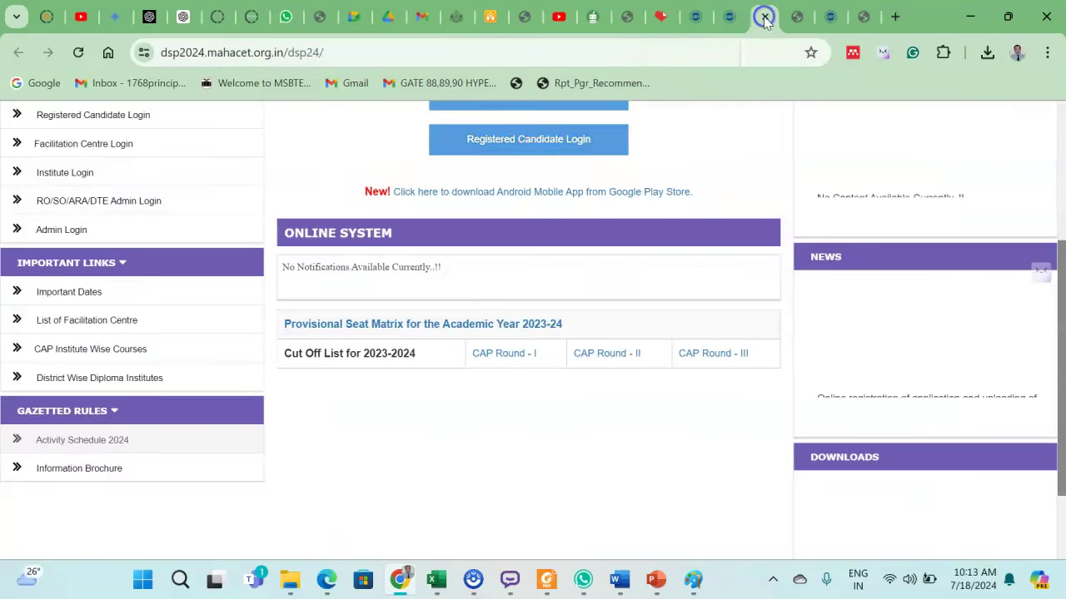
- Open the New Candidate Registration form and review its Full Name and Mobile No fields
{"action": "scroll", "coordinate": [1062, 331], "scroll_direction": "up", "scroll_amount": 3}
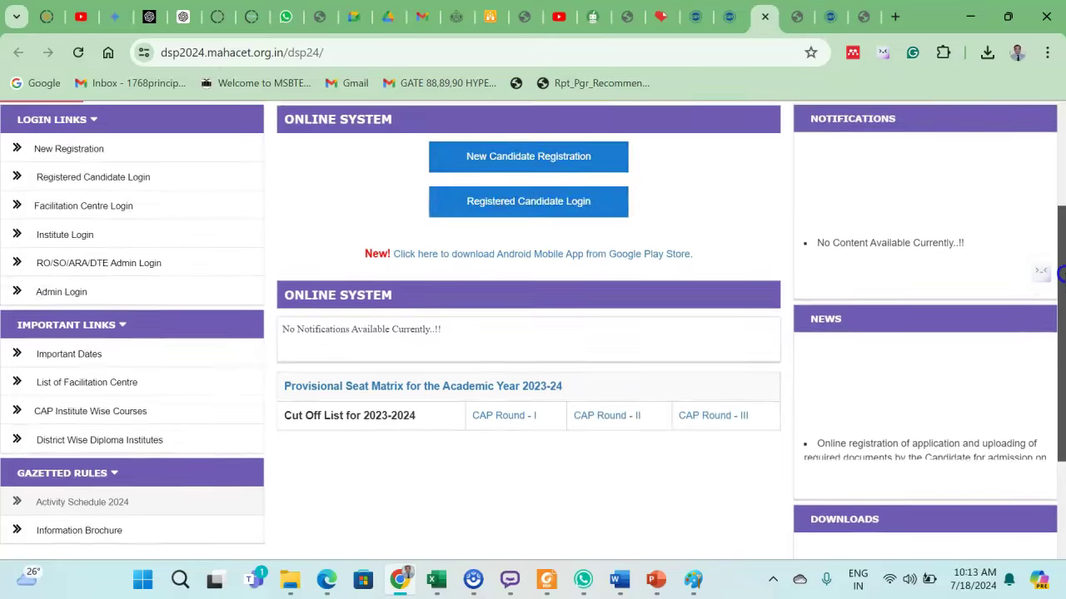
{"action": "left_click", "coordinate": [564, 224]}
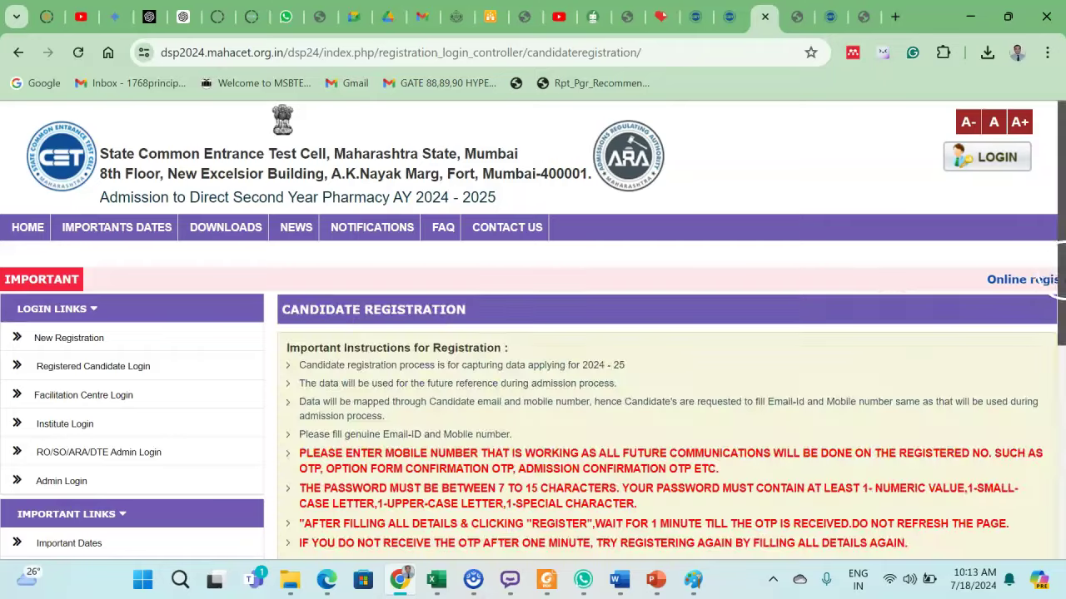
{"action": "scroll", "coordinate": [1062, 432], "scroll_direction": "down", "scroll_amount": 4}
{"action": "left_click_drag", "start_coordinate": [1062, 431], "coordinate": [1059, 469]}
{"action": "left_click", "coordinate": [812, 346]}
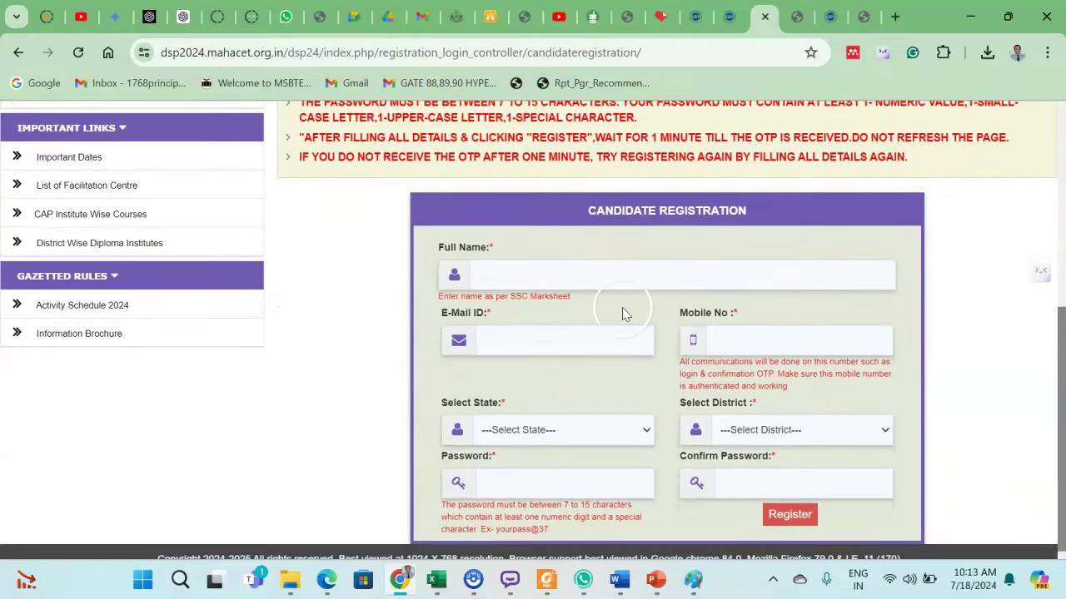
{"action": "left_click", "coordinate": [566, 274]}
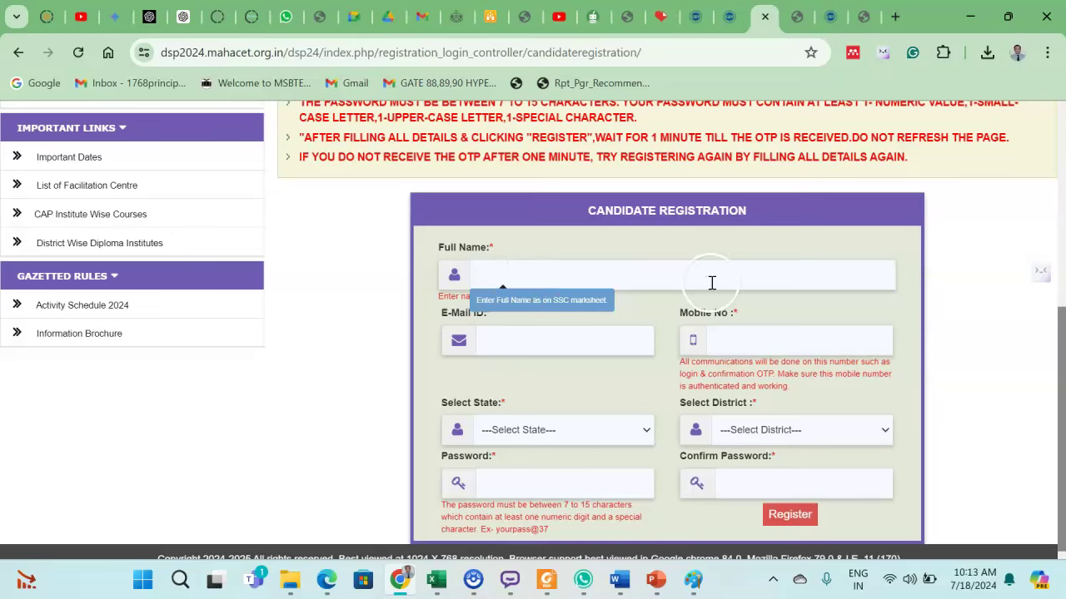
{"action": "left_click", "coordinate": [580, 308]}
{"action": "left_click", "coordinate": [547, 276]}
- Review the registration form's E-Mail ID, Mobile No, State list and Password fields
{"action": "left_click", "coordinate": [543, 340]}
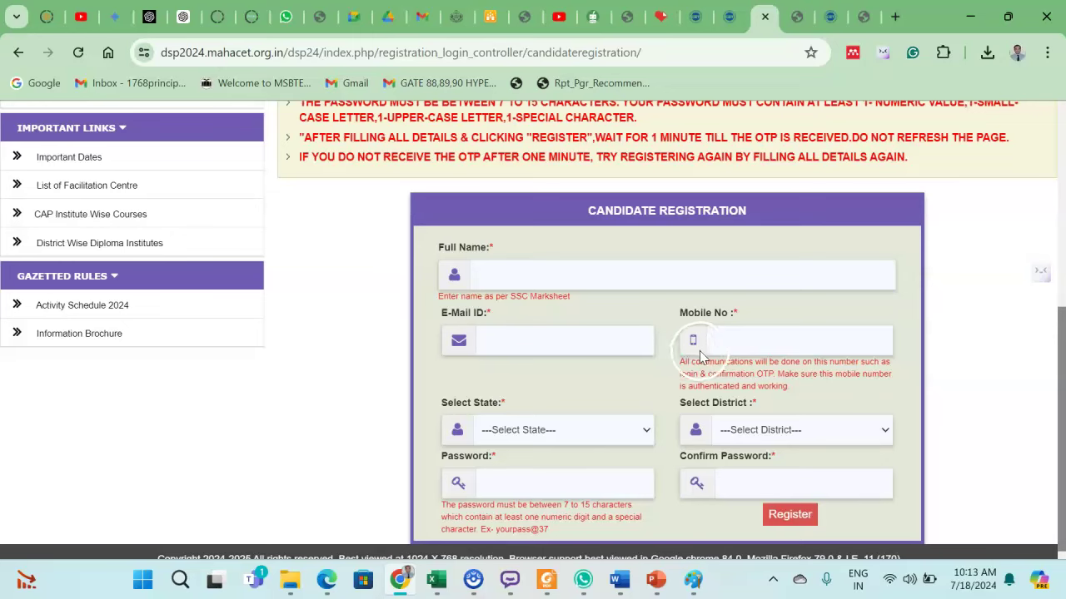
{"action": "left_click", "coordinate": [727, 342]}
{"action": "left_click", "coordinate": [1029, 360]}
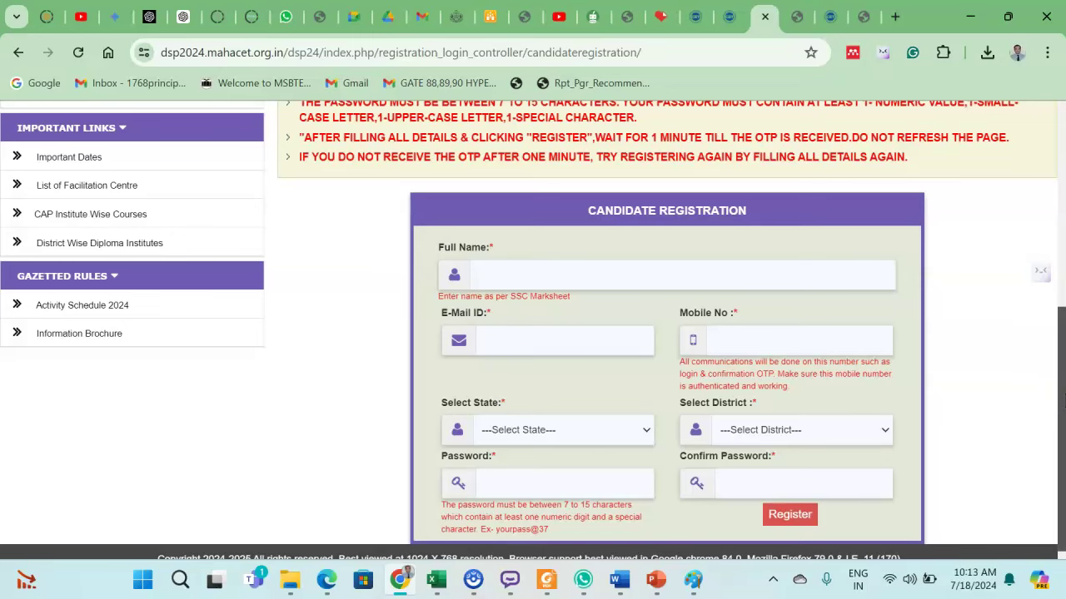
{"action": "left_click_drag", "start_coordinate": [1061, 402], "coordinate": [1054, 442]}
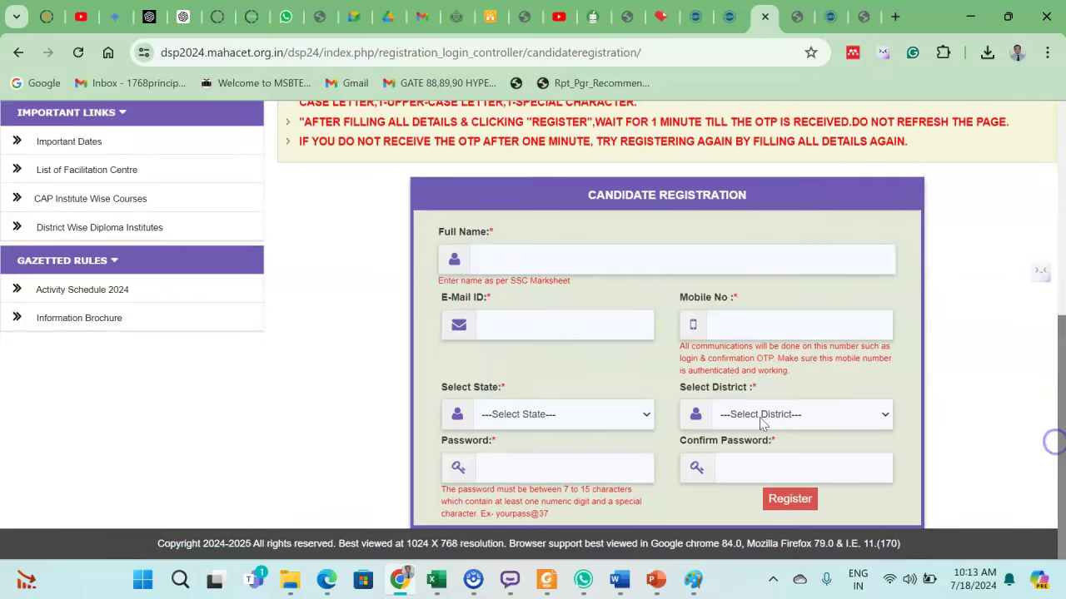
{"action": "left_click", "coordinate": [503, 426]}
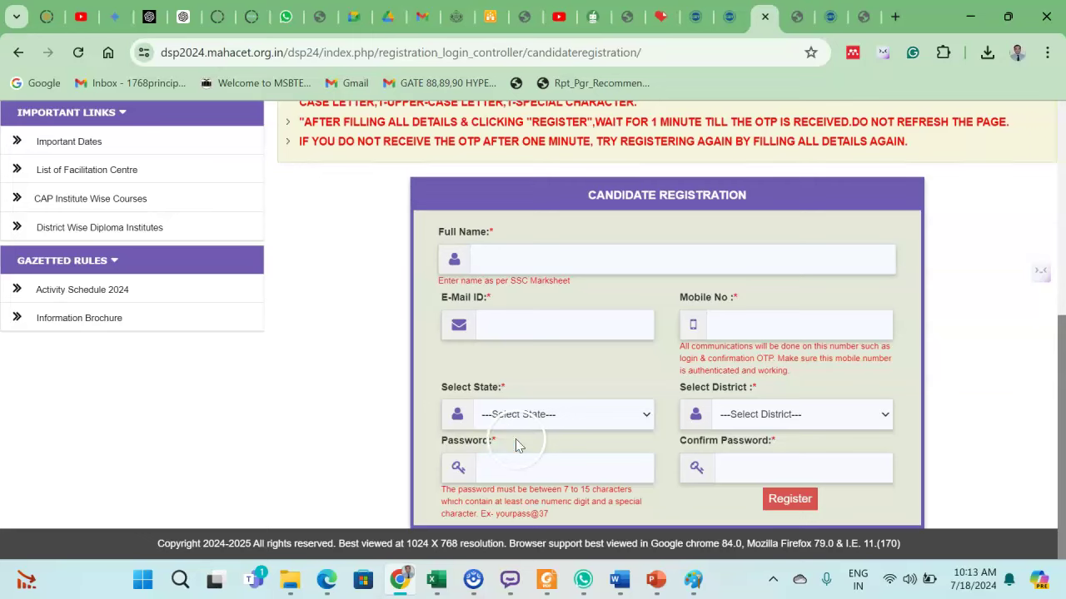
{"action": "left_click", "coordinate": [517, 468]}
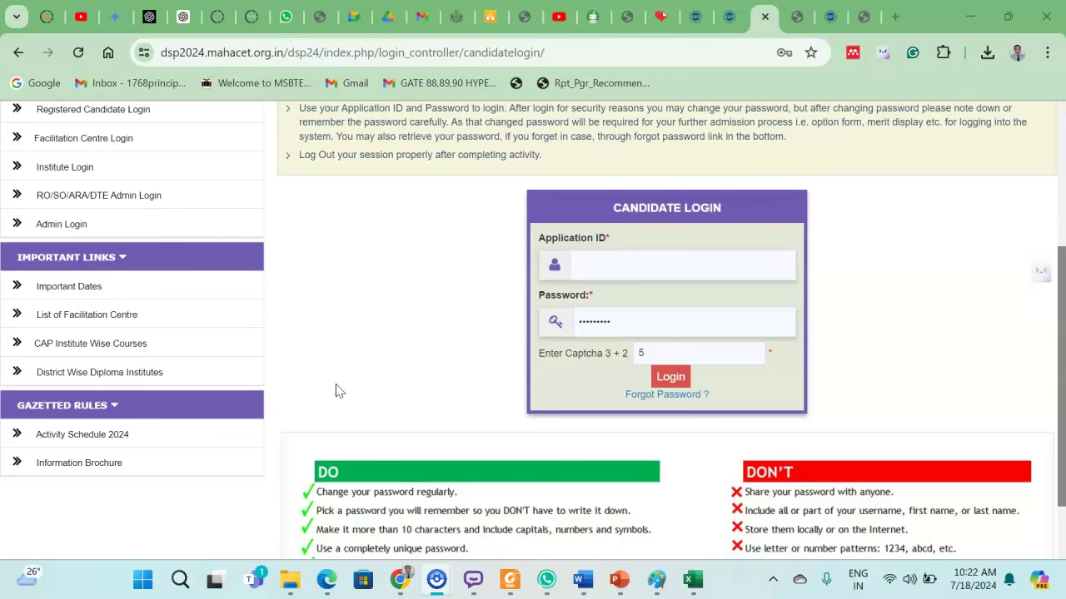
- Log in with the Application ID, password and captcha, then start Step 2 candidature details
{"action": "left_click", "coordinate": [584, 268]}
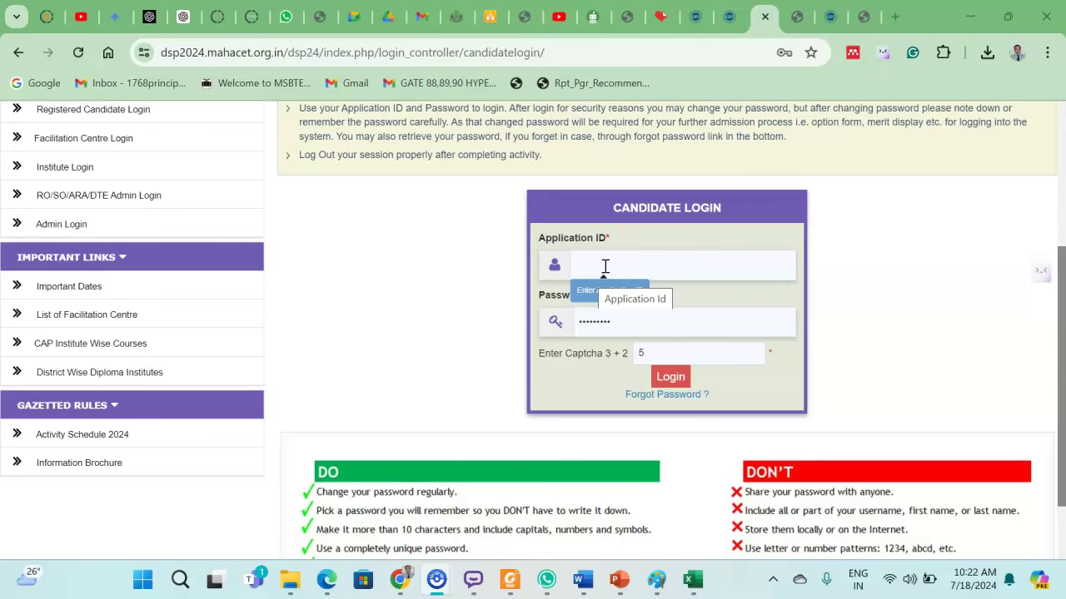
{"action": "left_click", "coordinate": [608, 303]}
{"action": "left_click", "coordinate": [641, 297]}
{"action": "left_click", "coordinate": [671, 380]}
{"action": "left_click", "coordinate": [141, 455]}
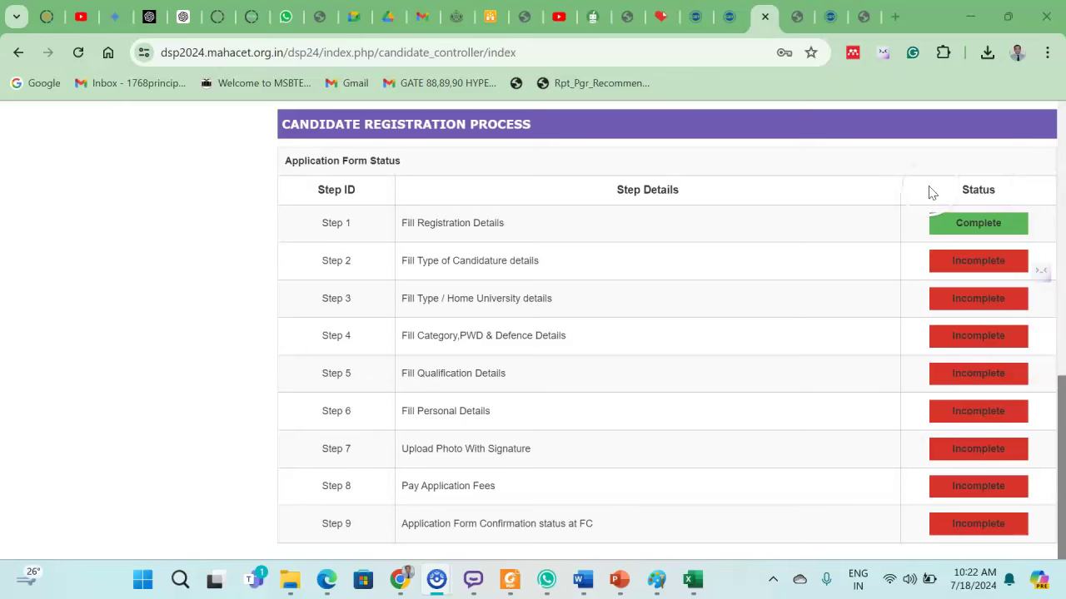
{"action": "left_click", "coordinate": [957, 264]}
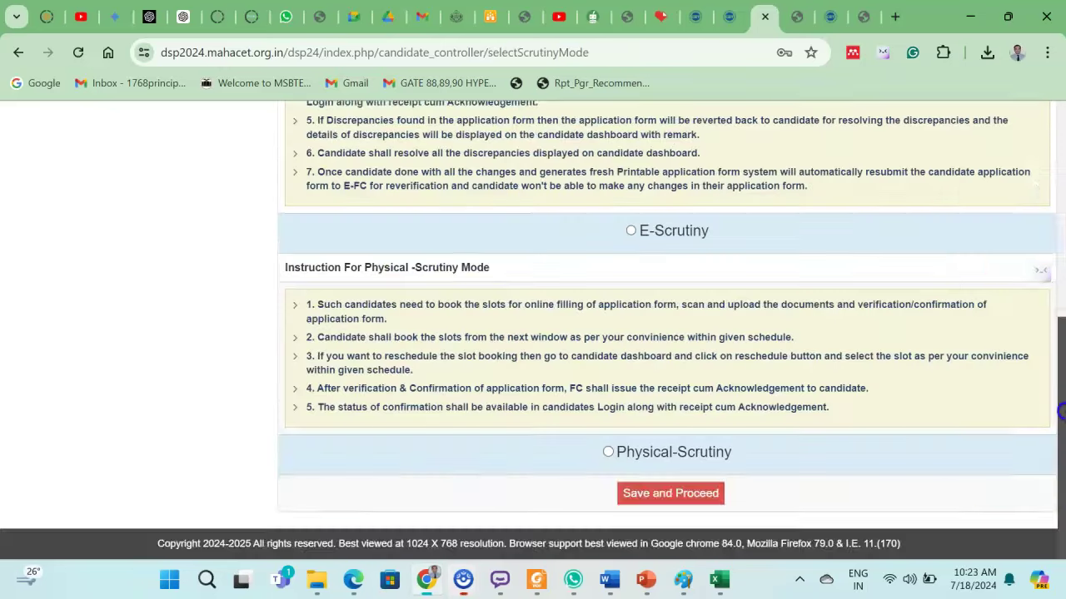
{"action": "left_click_drag", "start_coordinate": [1062, 400], "coordinate": [1061, 327]}
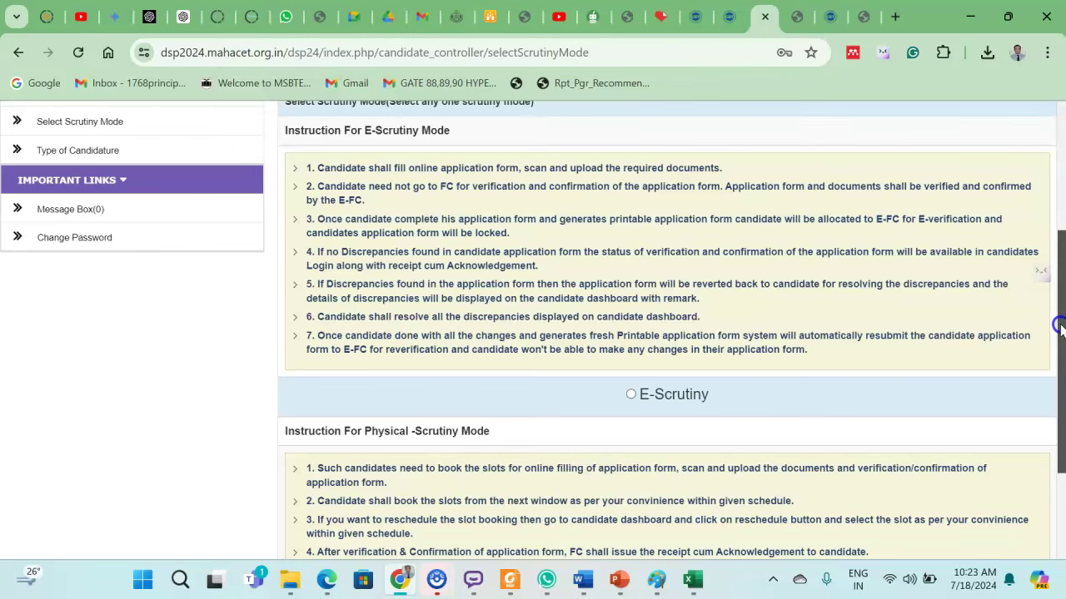
- Scroll the Select Scrutiny Mode page to review the scrutiny mode options
{"action": "left_click_drag", "start_coordinate": [1061, 327], "coordinate": [1049, 390]}
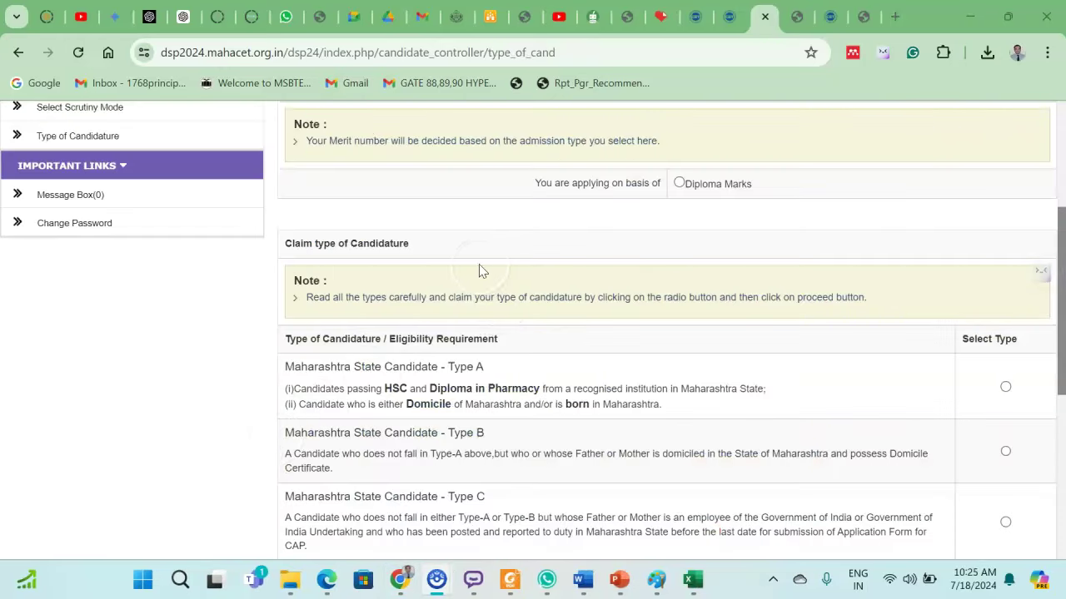
- Select Diploma Marks and Maharashtra State Candidate – Type A, then save and confirm the details
{"action": "left_click", "coordinate": [679, 184]}
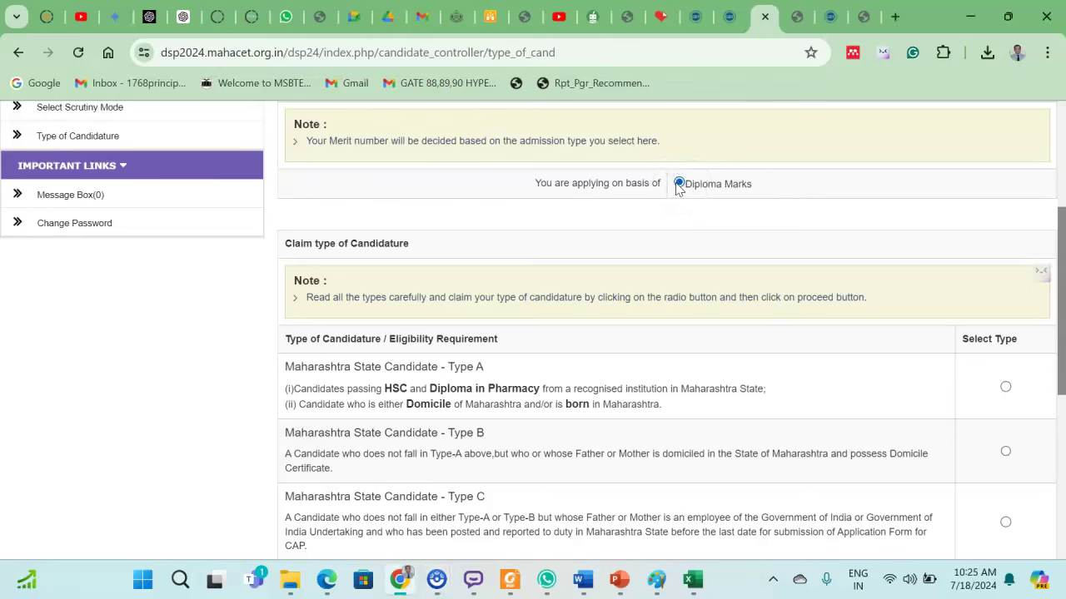
{"action": "left_click", "coordinate": [1061, 355]}
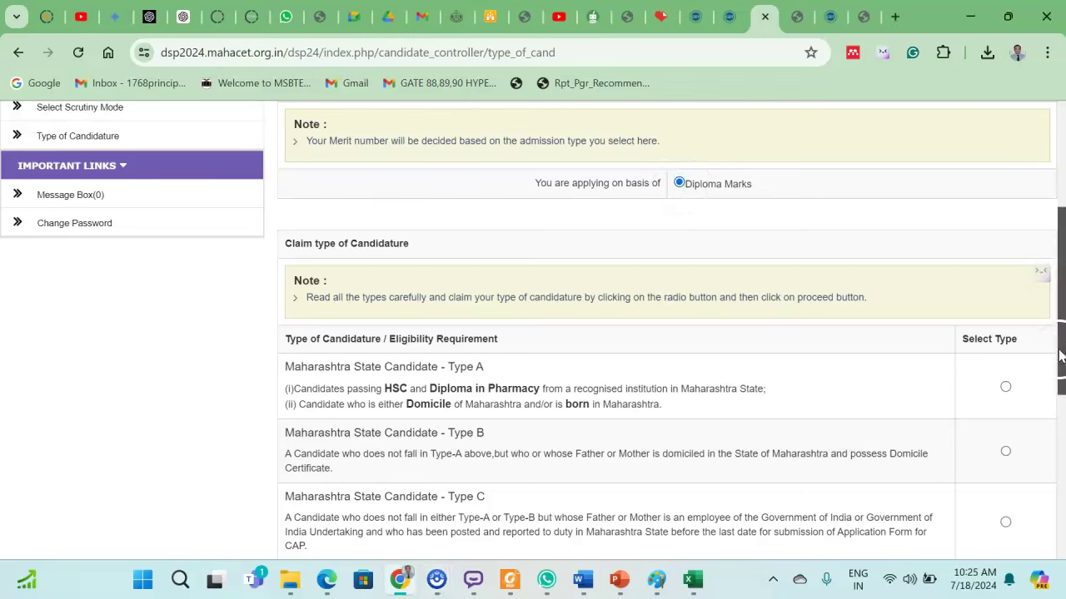
{"action": "left_click_drag", "start_coordinate": [1060, 360], "coordinate": [1054, 398]}
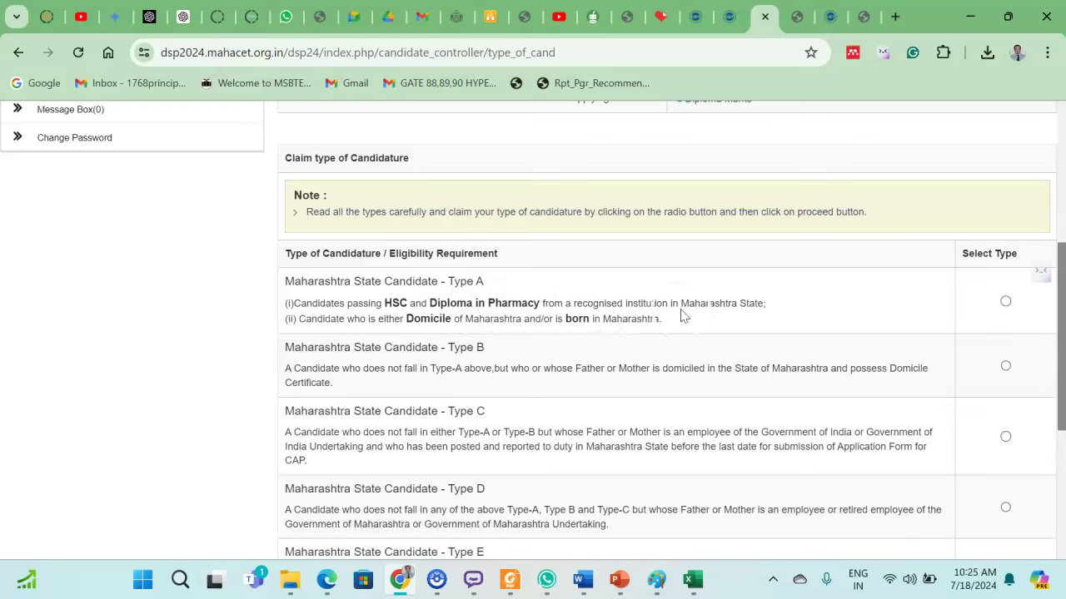
{"action": "left_click", "coordinate": [1007, 305]}
{"action": "scroll", "coordinate": [832, 374], "scroll_direction": "down", "scroll_amount": 4}
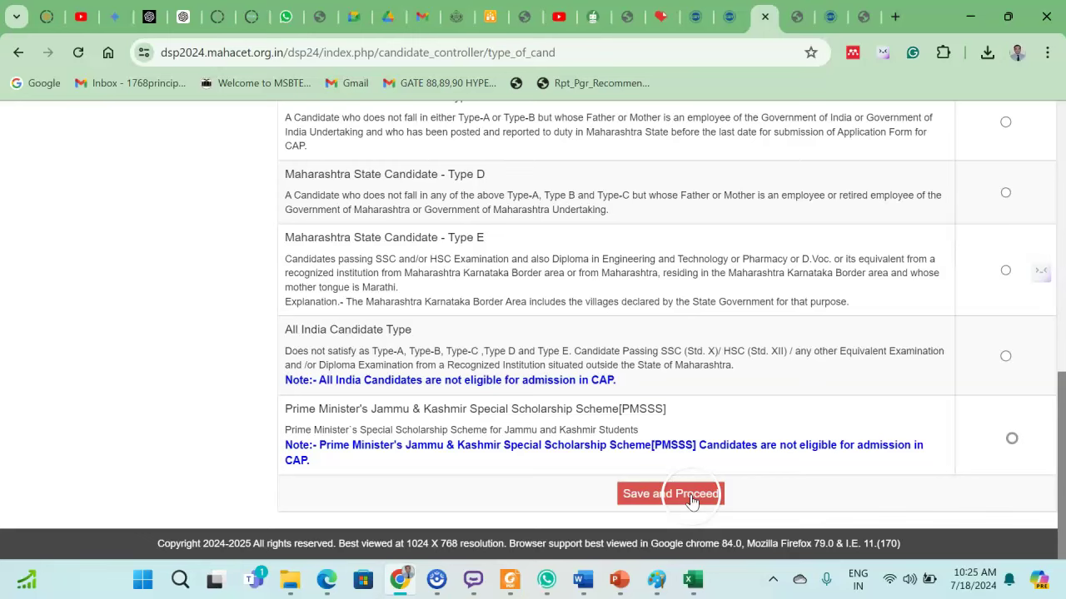
{"action": "left_click", "coordinate": [691, 498]}
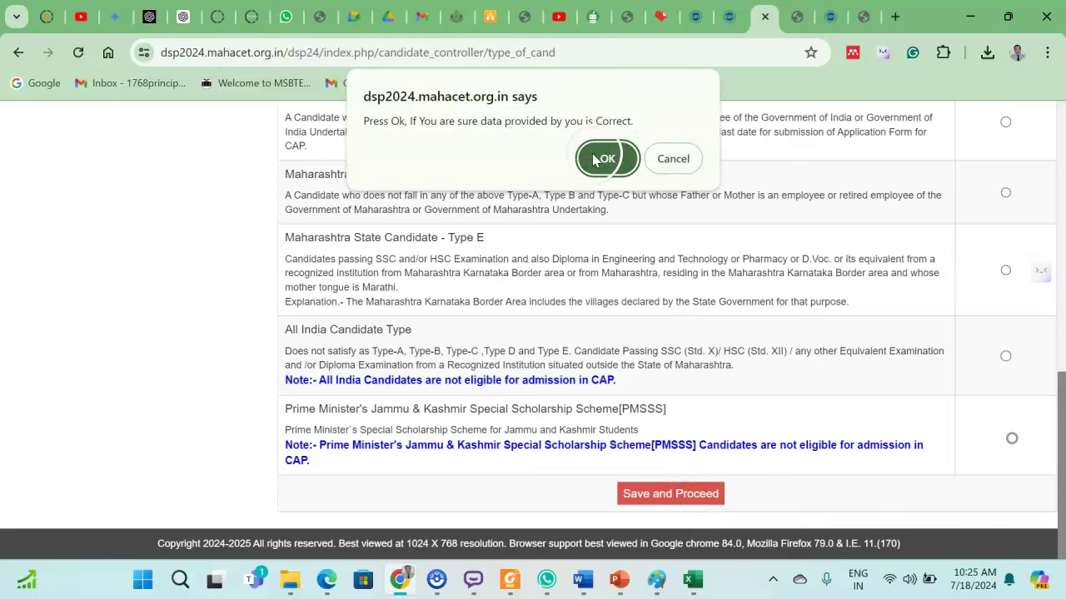
{"action": "left_click", "coordinate": [583, 154]}
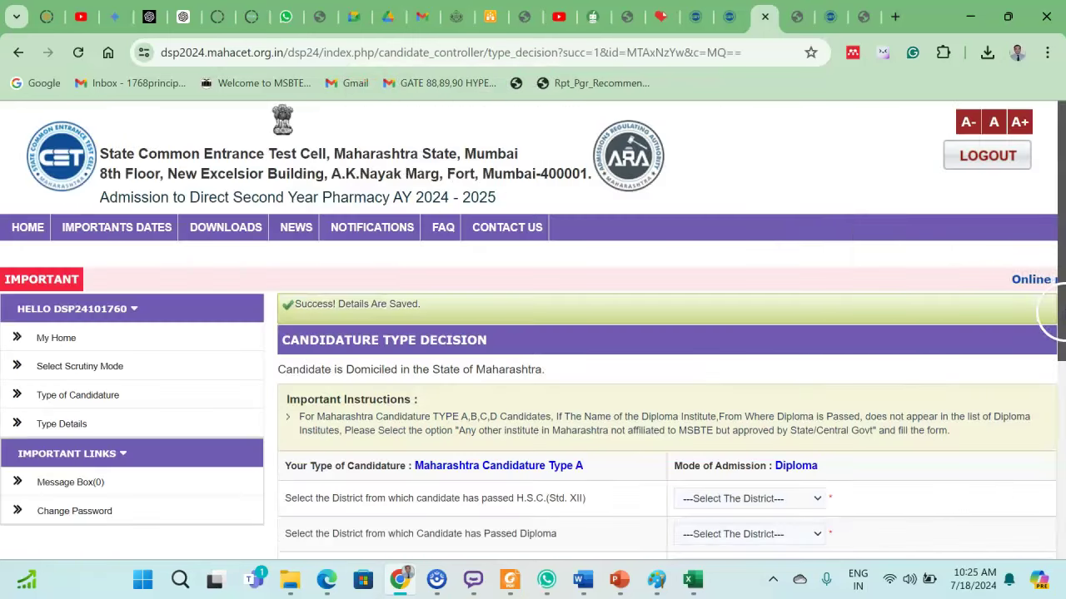
- Check the HSC and diploma district lists and the diploma institute list, leaving them unchanged
{"action": "left_click_drag", "start_coordinate": [1059, 275], "coordinate": [1057, 420]}
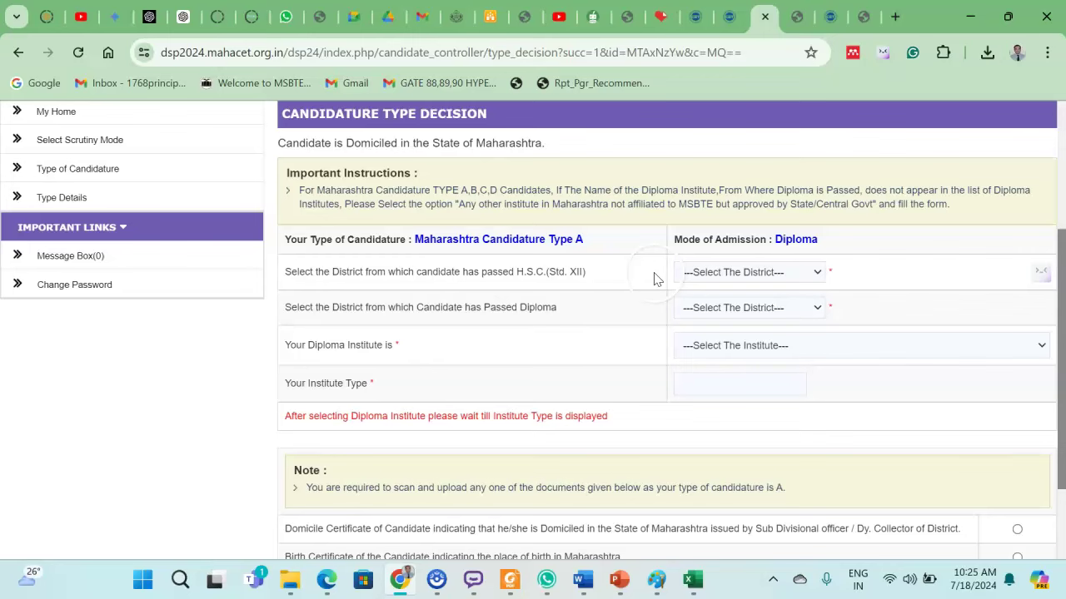
{"action": "left_click", "coordinate": [777, 275]}
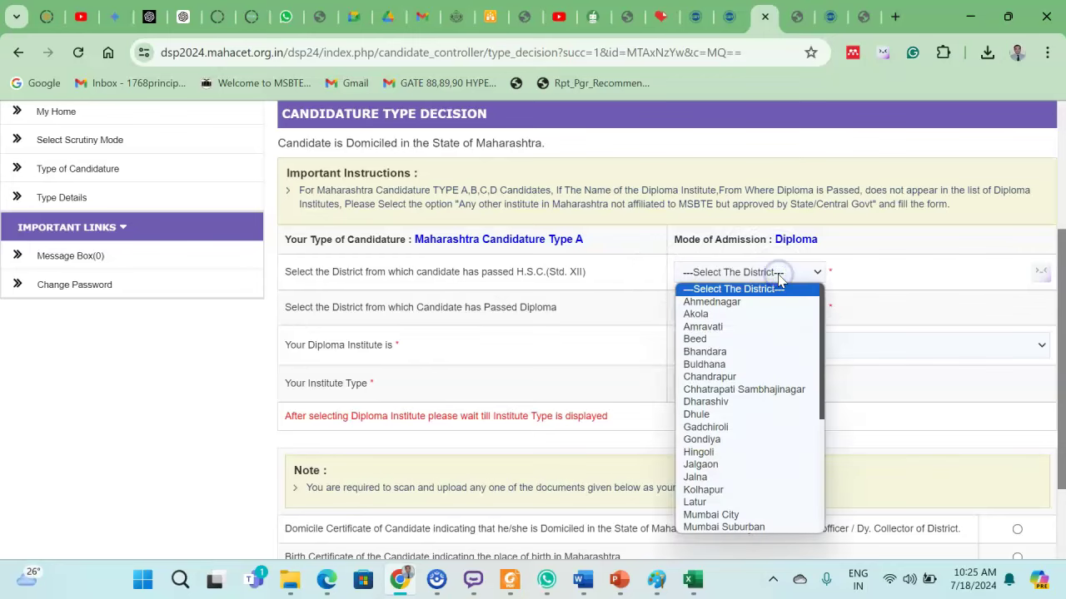
{"action": "left_click", "coordinate": [883, 300]}
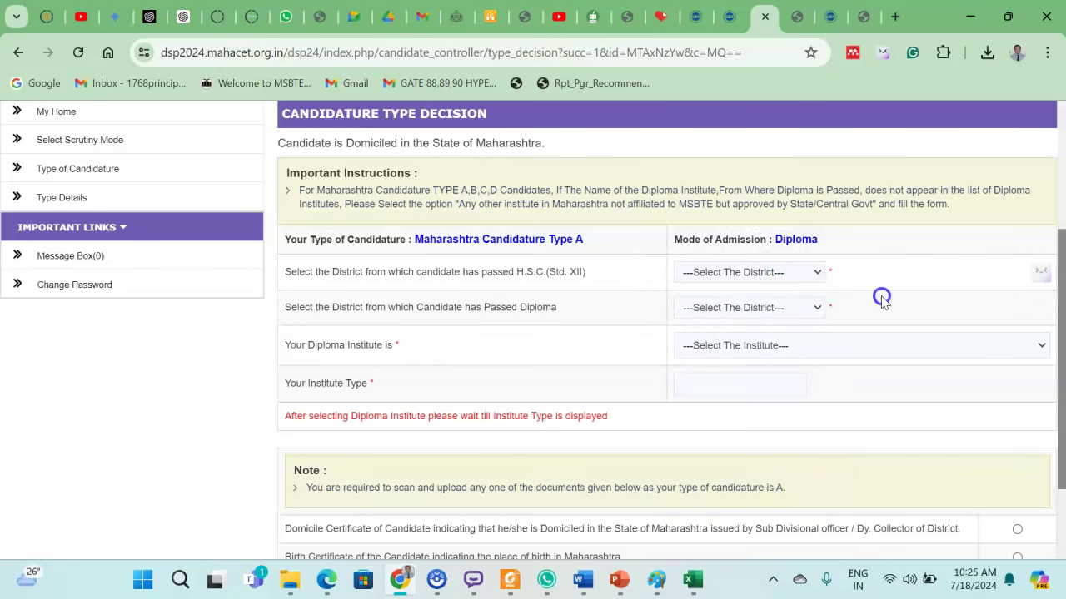
{"action": "left_click", "coordinate": [710, 309]}
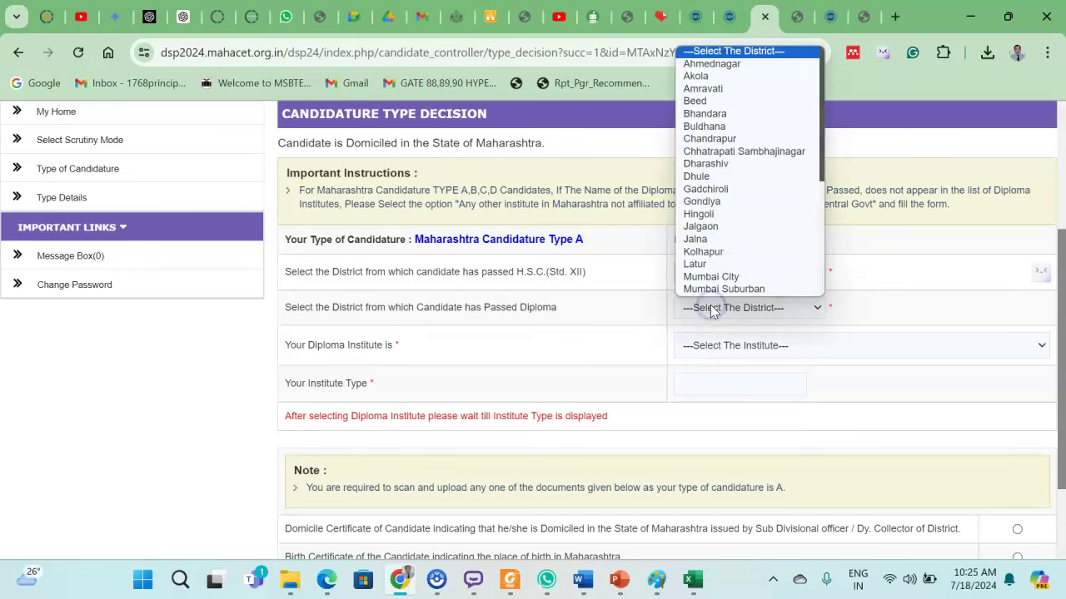
{"action": "left_click", "coordinate": [723, 358]}
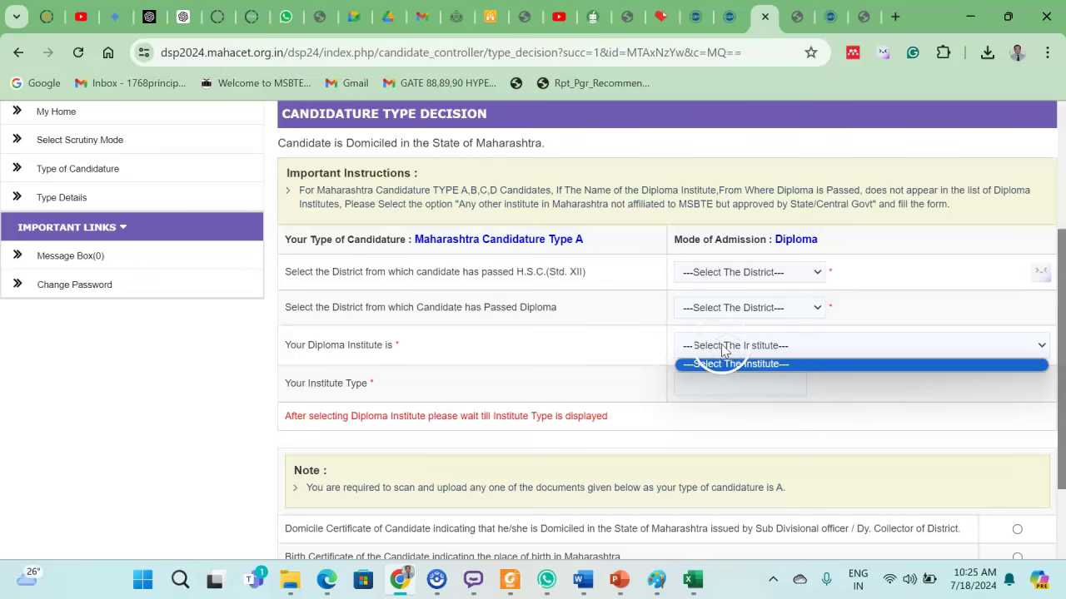
{"action": "left_click", "coordinate": [616, 392]}
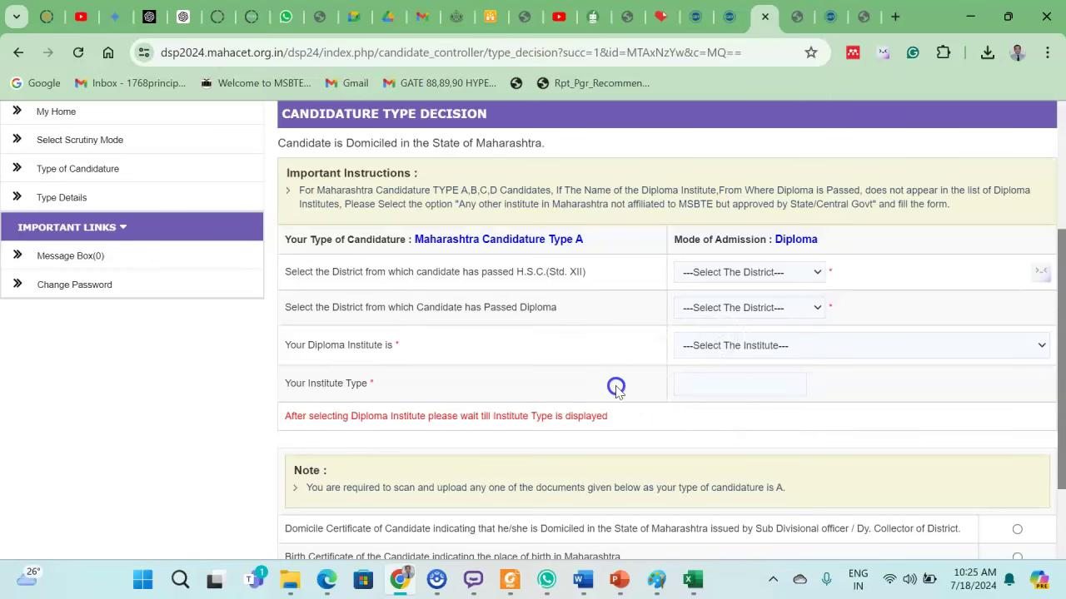
{"action": "scroll", "coordinate": [1060, 456], "scroll_direction": "down", "scroll_amount": 3}
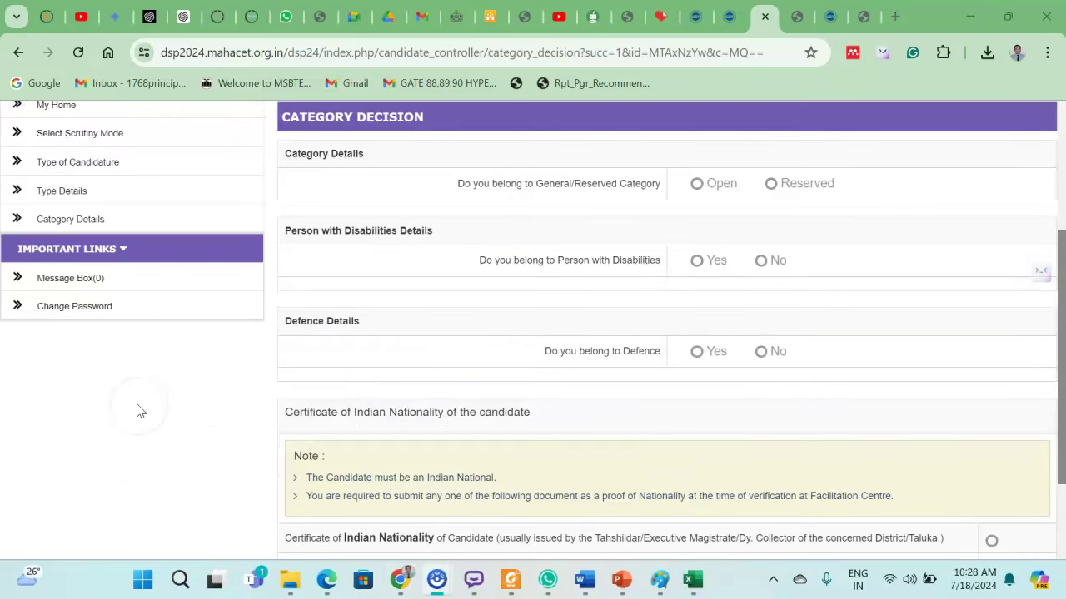
- Choose Reserved category OBC and review the caste validity certificate status choices
{"action": "left_click", "coordinate": [101, 219]}
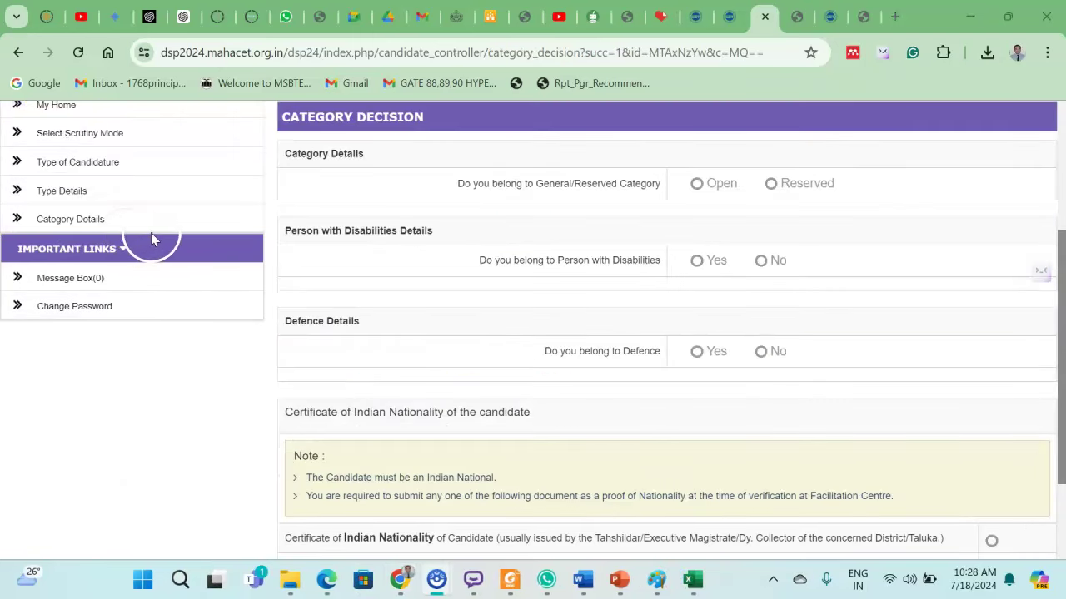
{"action": "left_click", "coordinate": [771, 184]}
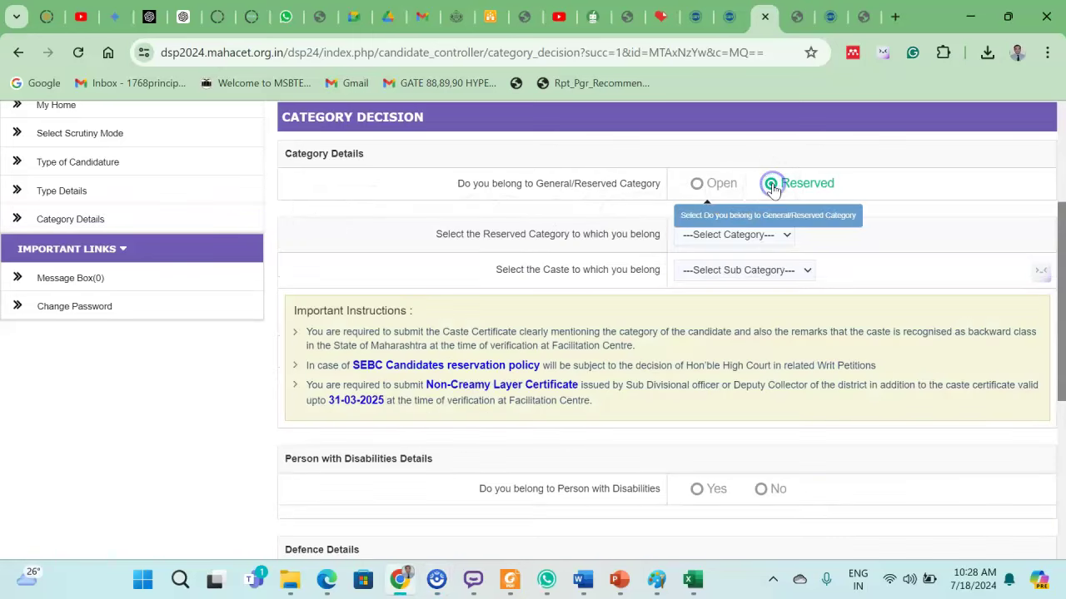
{"action": "left_click", "coordinate": [734, 235]}
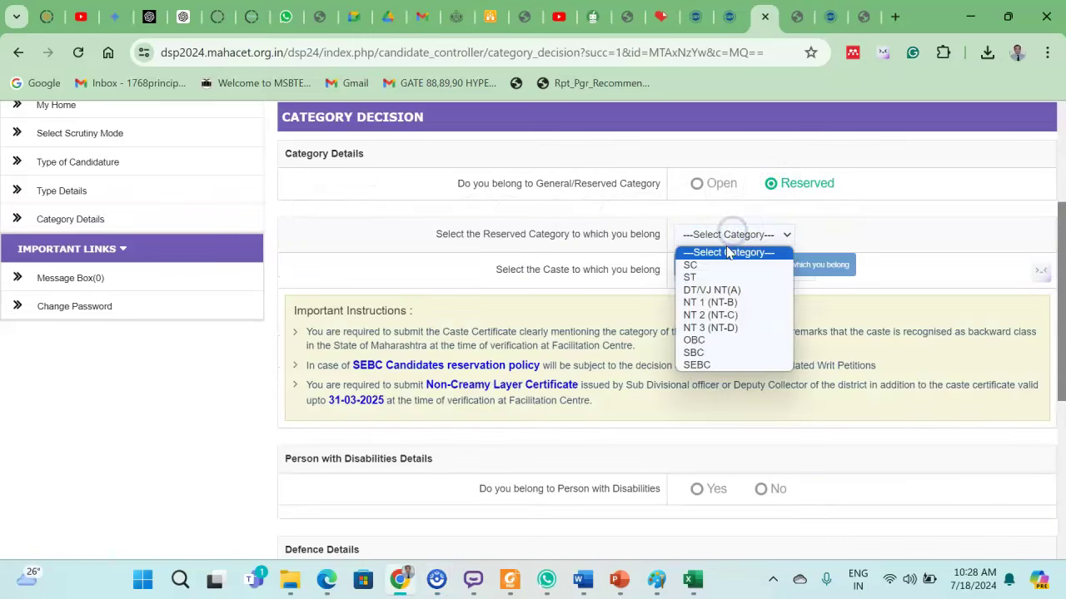
{"action": "left_click", "coordinate": [714, 340]}
{"action": "left_click", "coordinate": [749, 278]}
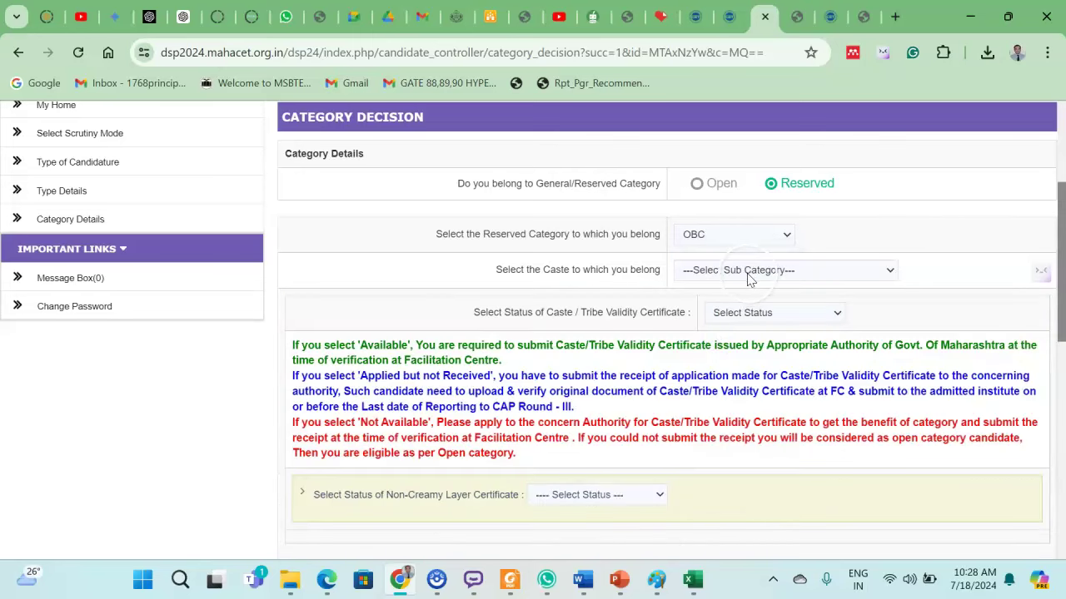
{"action": "left_click", "coordinate": [759, 316]}
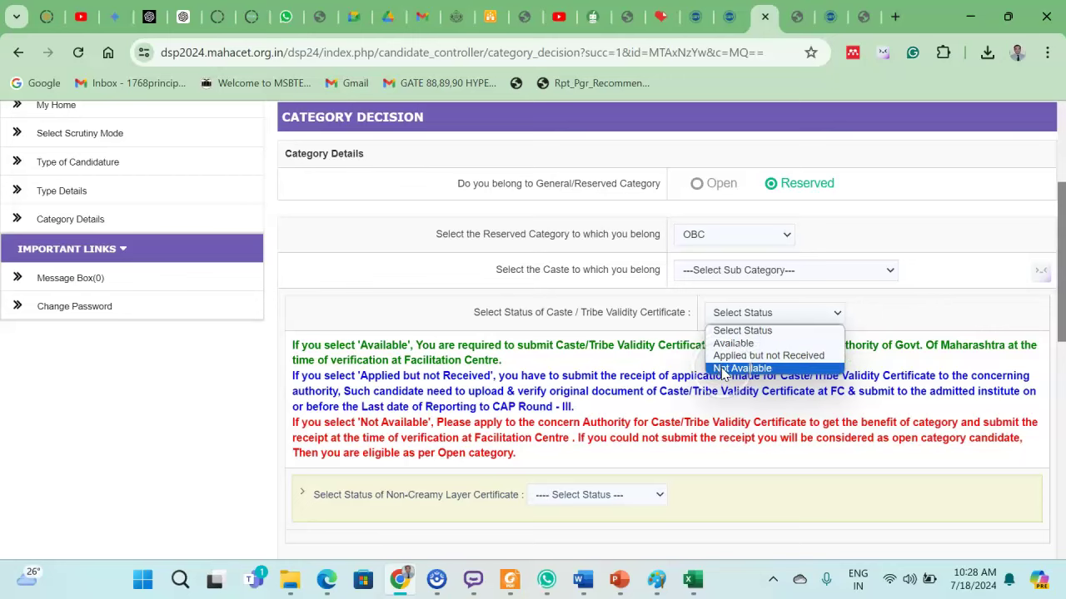
- Check the caste list and set the Non-Creamy Layer certificate status to Available
{"action": "left_click", "coordinate": [739, 263]}
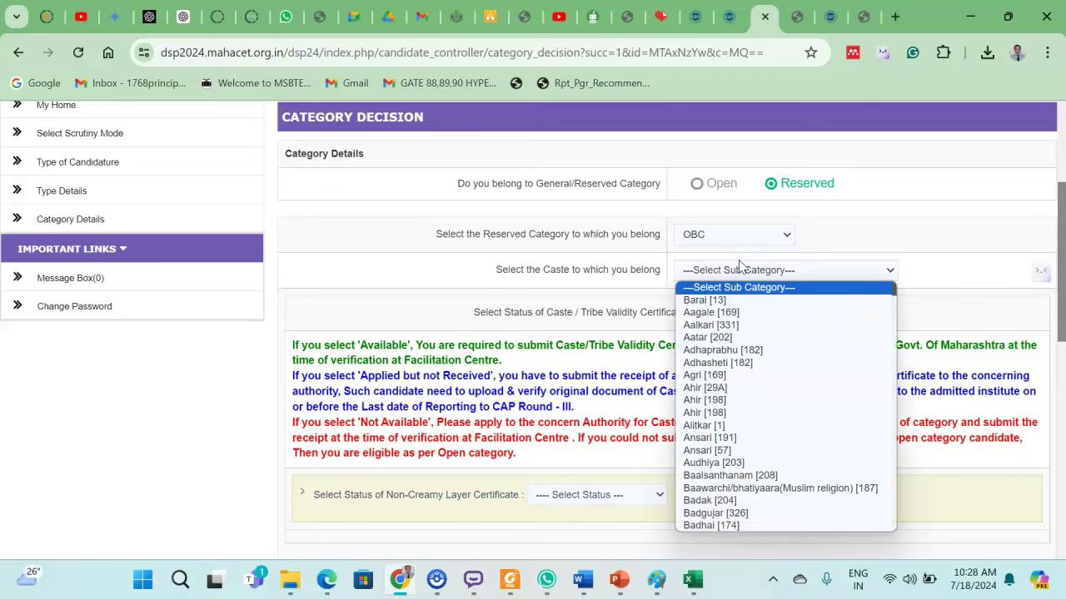
{"action": "left_click_drag", "start_coordinate": [1060, 325], "coordinate": [1062, 389]}
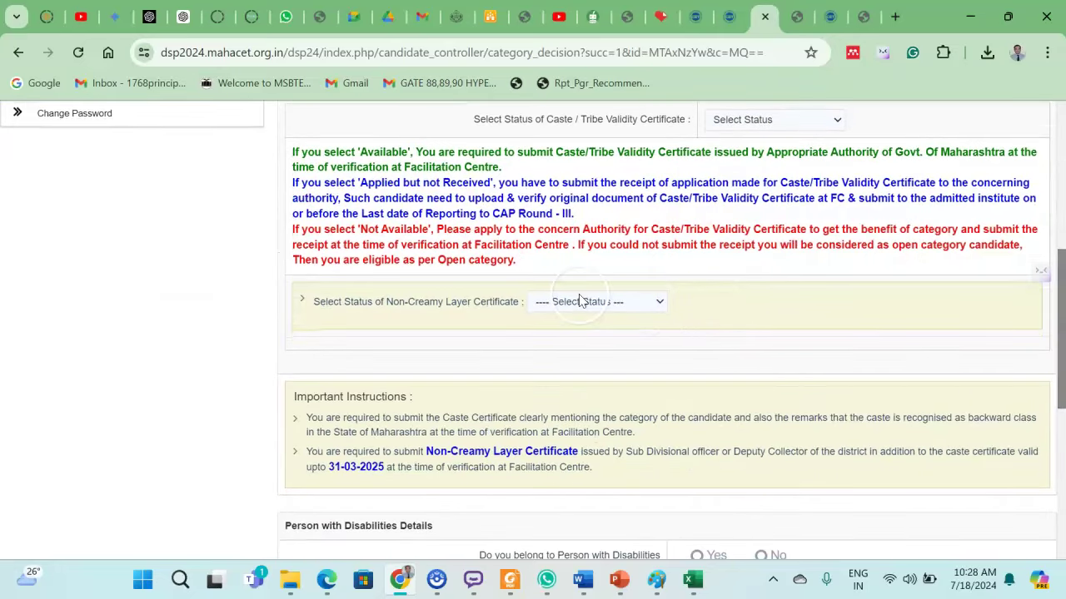
{"action": "left_click", "coordinate": [580, 300]}
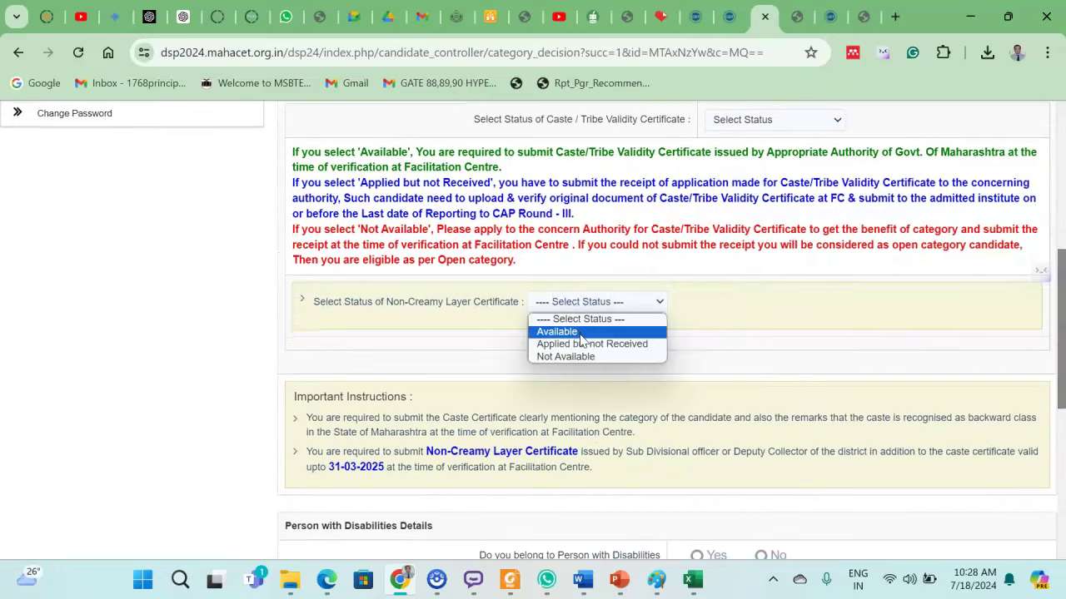
{"action": "left_click", "coordinate": [580, 334]}
{"action": "left_click_drag", "start_coordinate": [1062, 392], "coordinate": [1060, 465]}
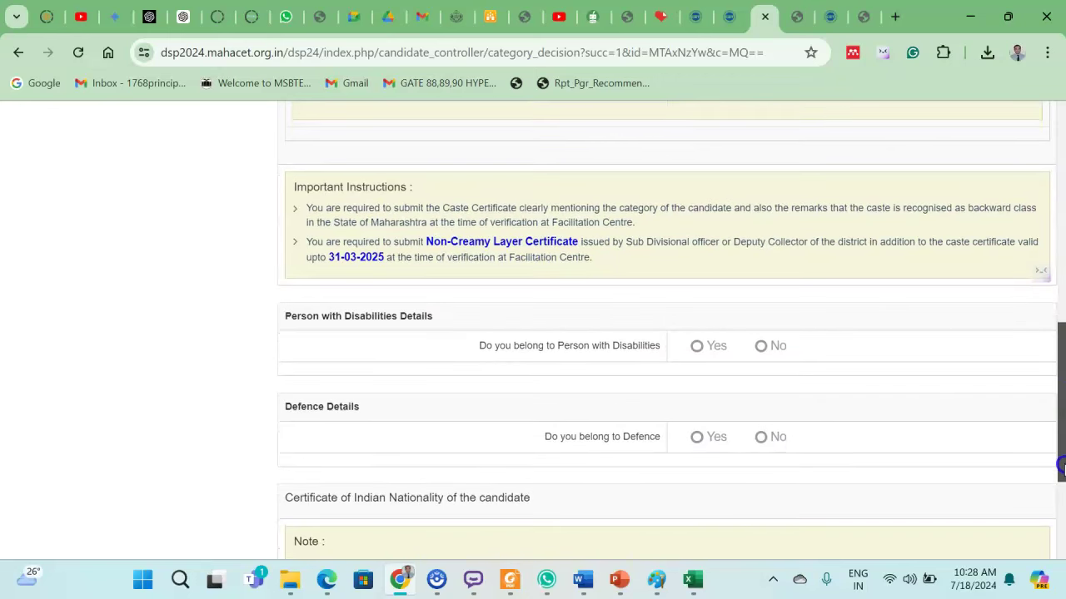
- Go past the Disabilities, Defence and Nationality sections and save to reach Qualification Details
{"action": "left_click", "coordinate": [340, 268]}
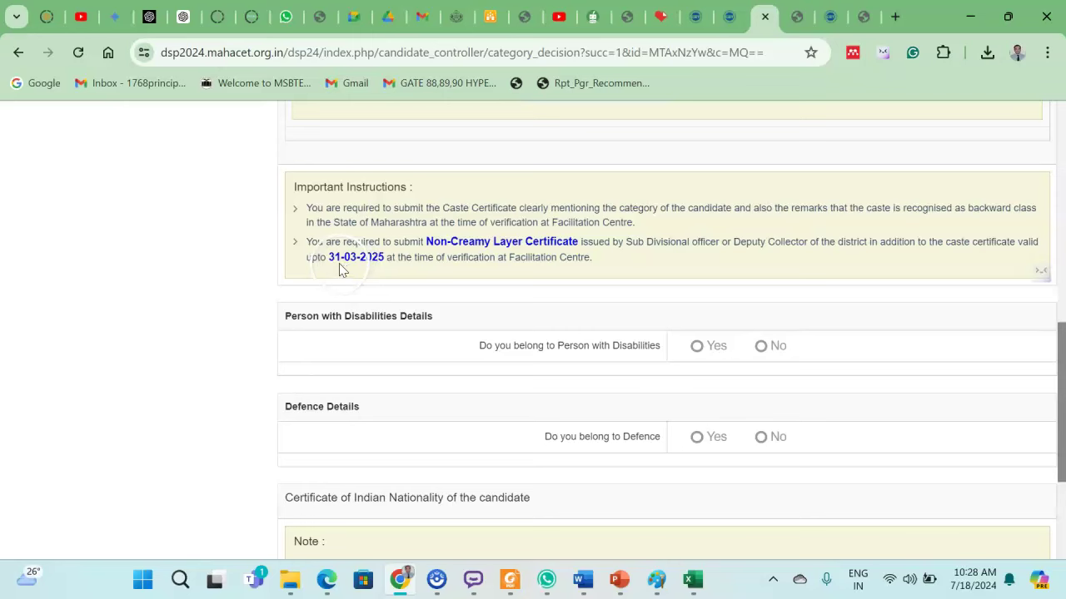
{"action": "left_click", "coordinate": [383, 269]}
{"action": "left_click", "coordinate": [666, 429]}
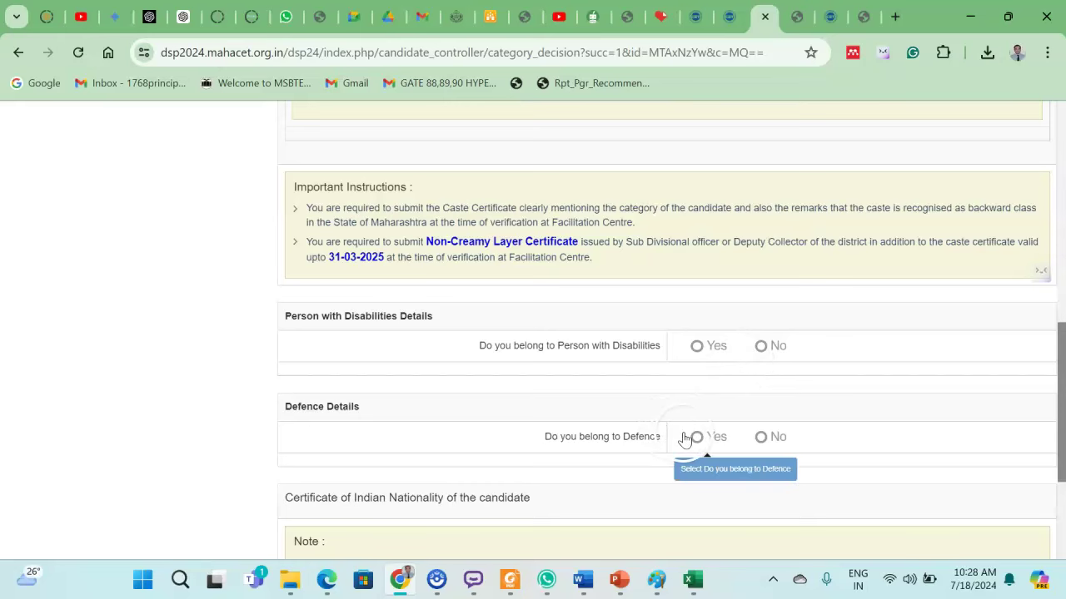
{"action": "left_click_drag", "start_coordinate": [1062, 433], "coordinate": [1062, 499]}
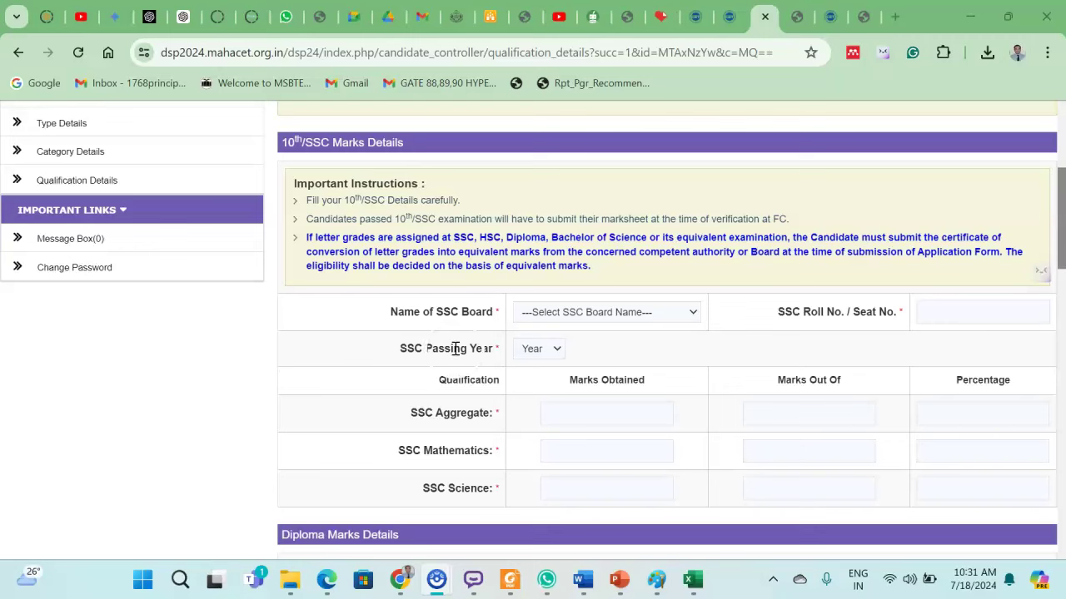
{"action": "left_click", "coordinate": [593, 317]}
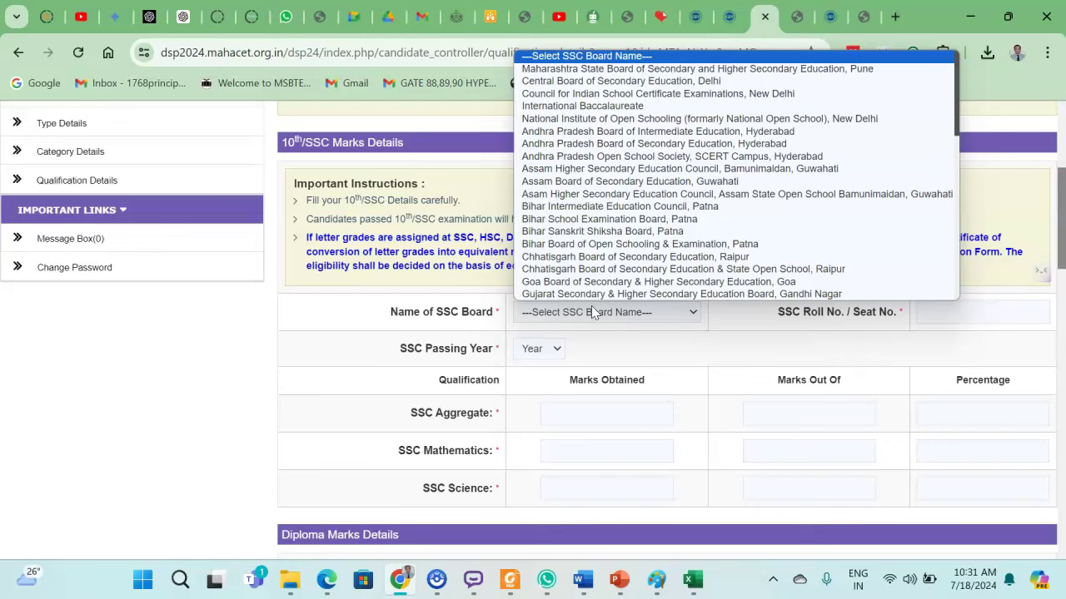
{"action": "scroll", "coordinate": [592, 293], "scroll_direction": "down", "scroll_amount": 1}
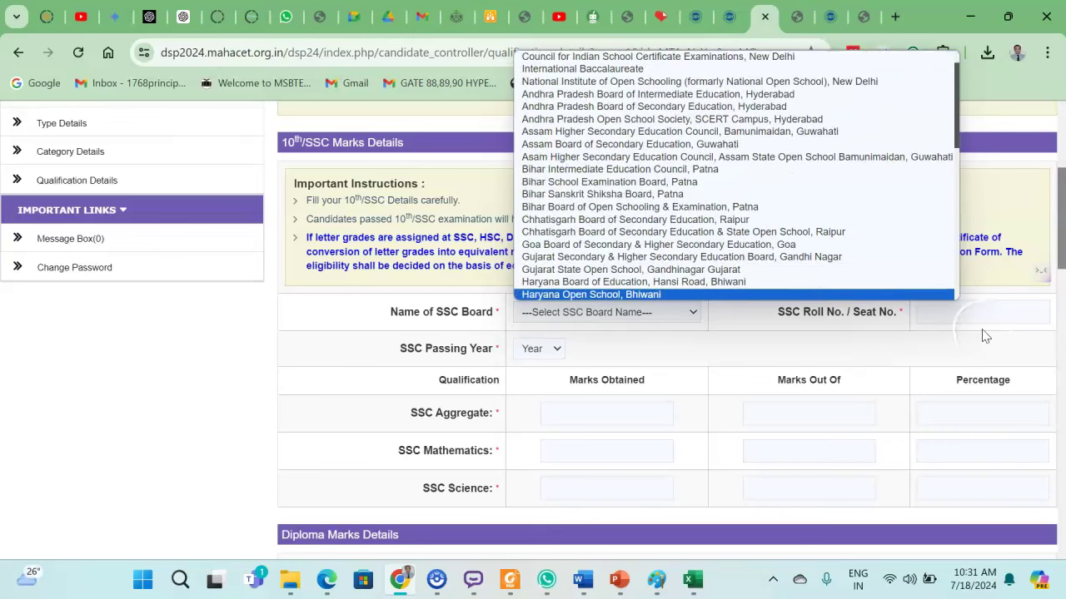
{"action": "left_click", "coordinate": [804, 336]}
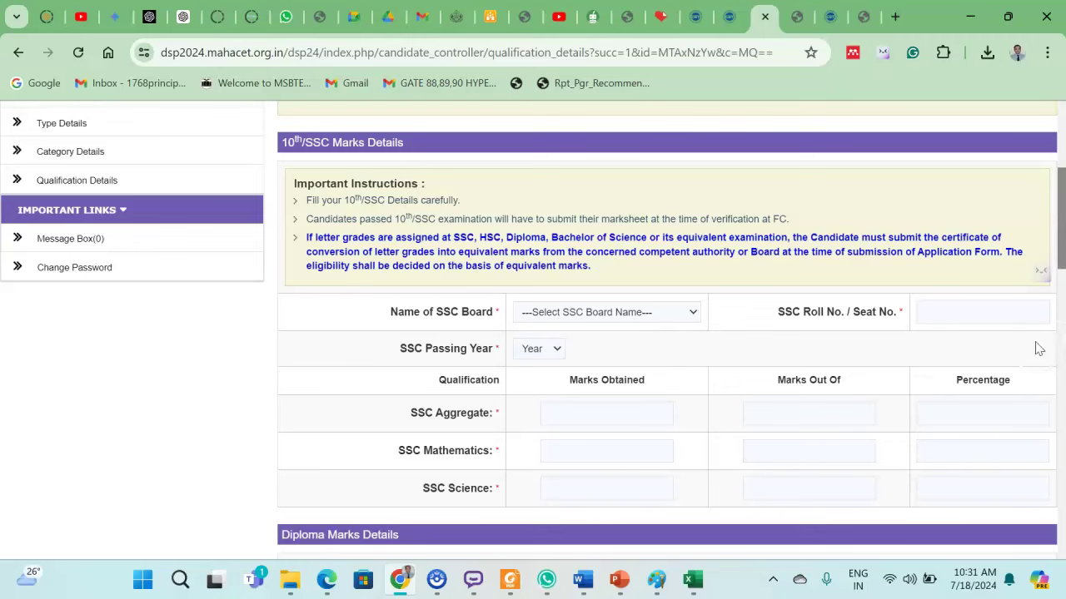
{"action": "scroll", "coordinate": [1062, 291], "scroll_direction": "down", "scroll_amount": 3}
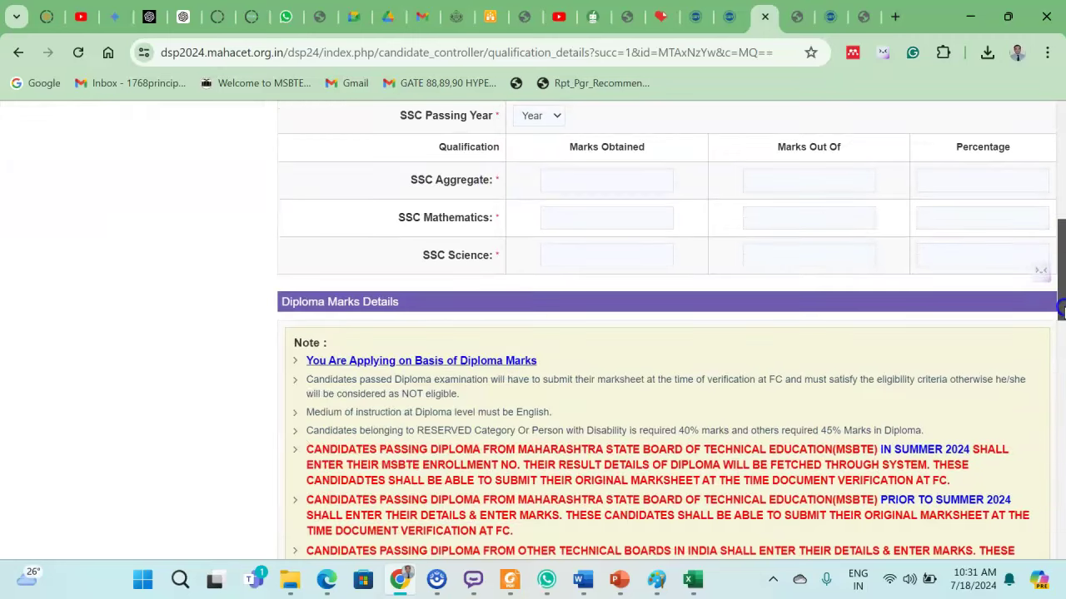
{"action": "left_click_drag", "start_coordinate": [1062, 308], "coordinate": [1043, 417]}
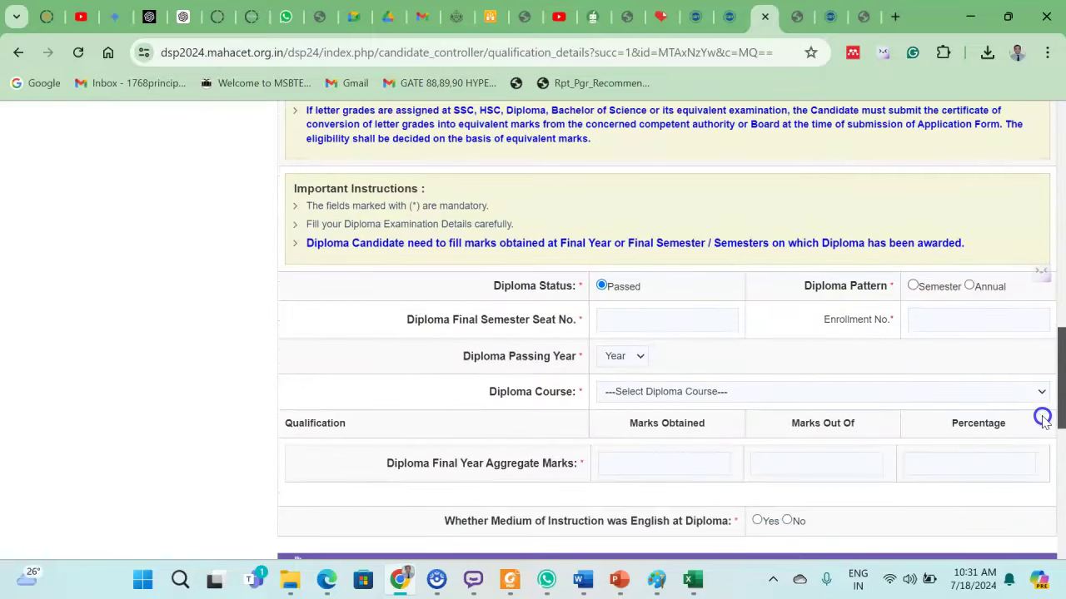
- Keep diploma status Passed and set the diploma pattern to Annual, leaving the course unselected
{"action": "scroll", "coordinate": [1043, 418], "scroll_direction": "down", "scroll_amount": 1}
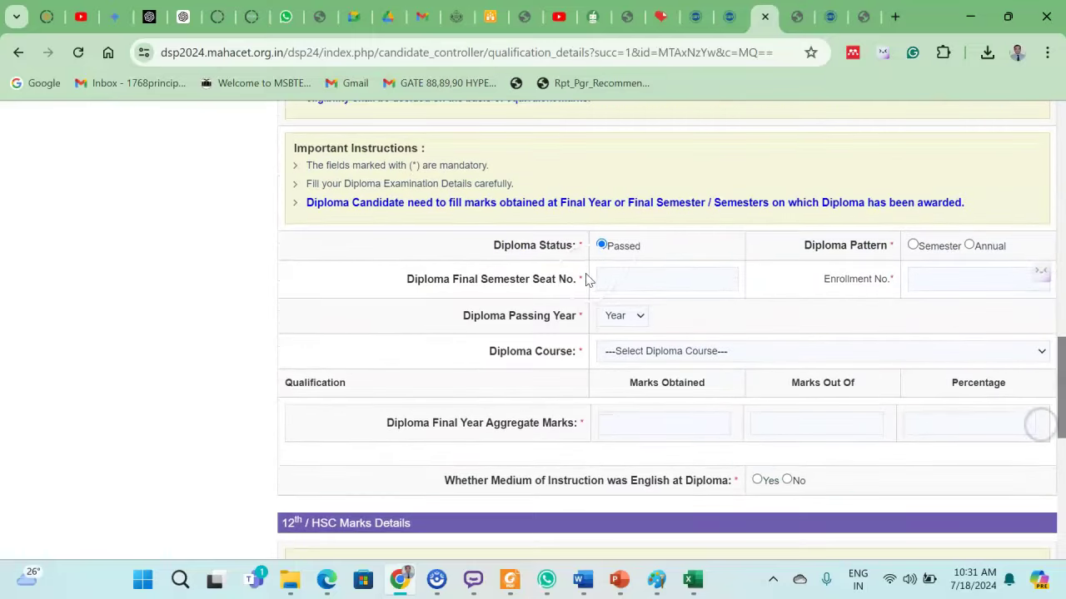
{"action": "left_click", "coordinate": [641, 250]}
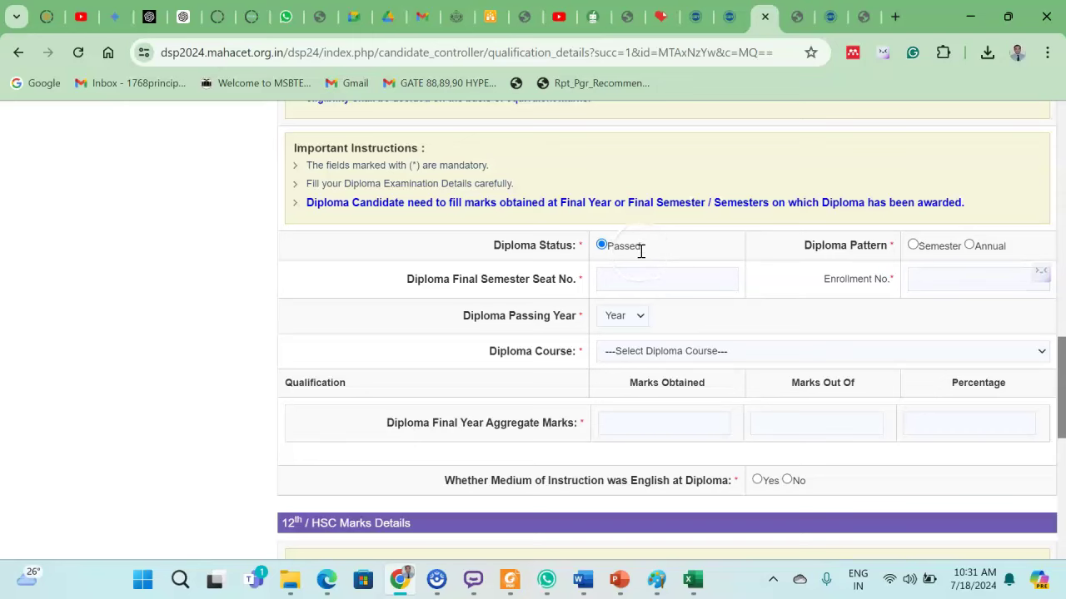
{"action": "left_click", "coordinate": [914, 248]}
{"action": "left_click", "coordinate": [913, 248]}
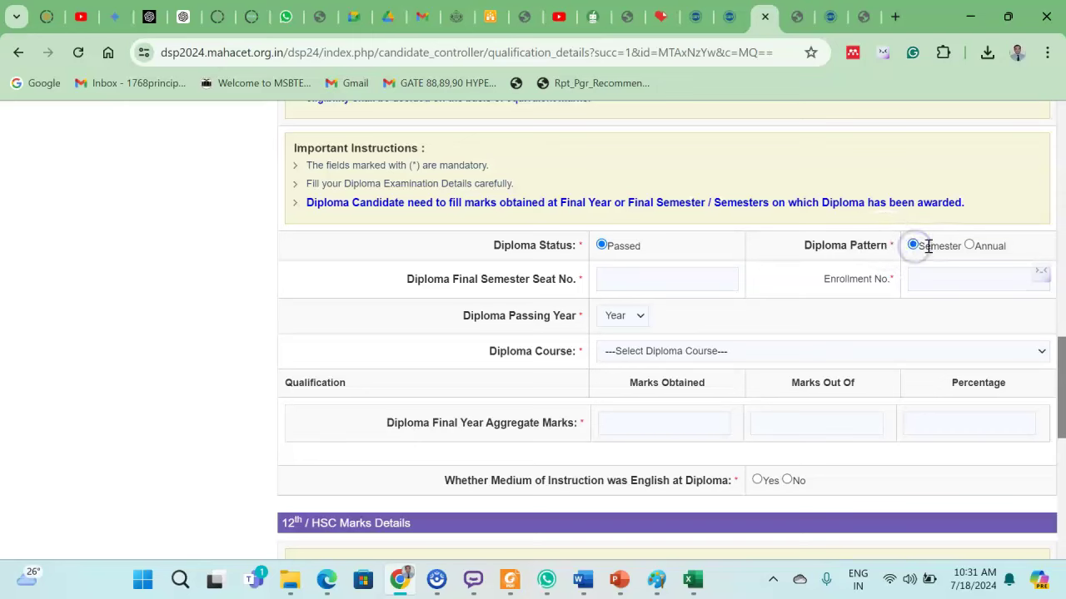
{"action": "left_click", "coordinate": [970, 246]}
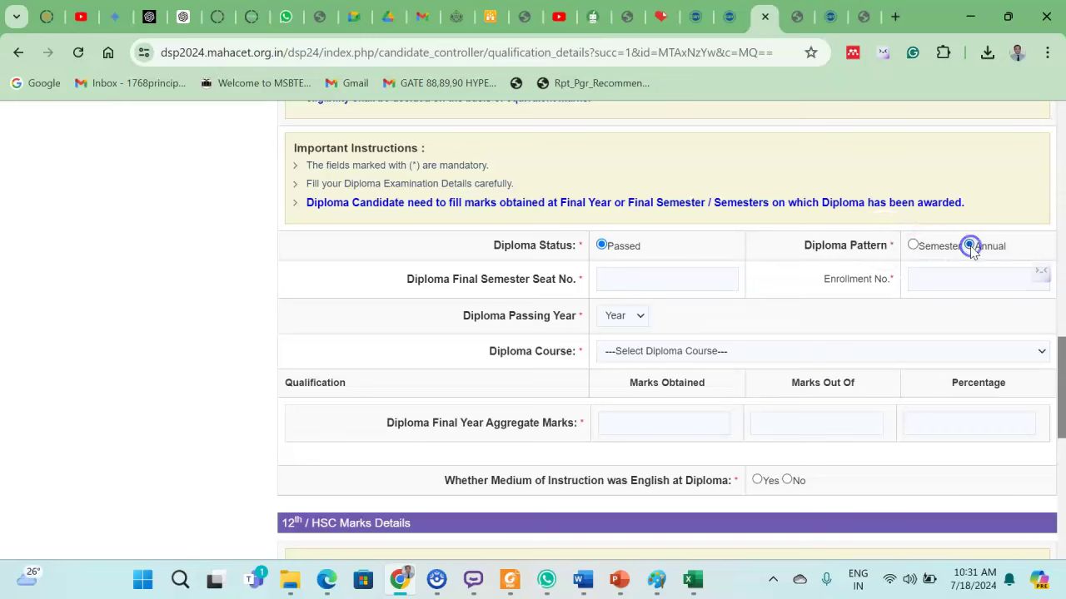
{"action": "left_click", "coordinate": [593, 254]}
{"action": "left_click", "coordinate": [662, 353]}
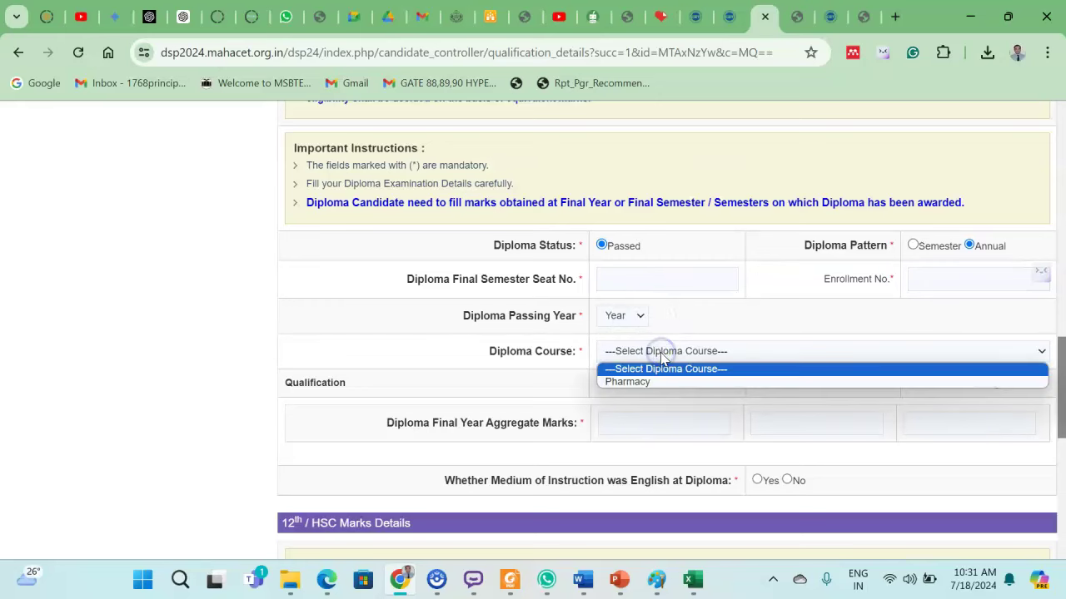
{"action": "left_click", "coordinate": [572, 364]}
- Answer Yes to English medium at Diploma and mark HSC as passed with Maths
{"action": "left_click_drag", "start_coordinate": [1062, 383], "coordinate": [1059, 439]}
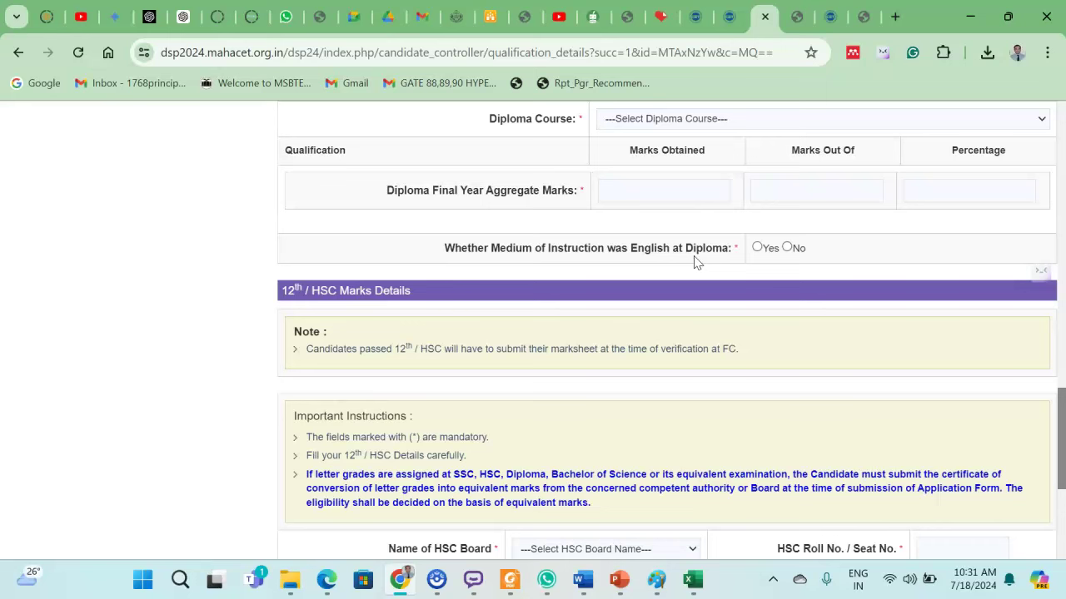
{"action": "left_click", "coordinate": [757, 248]}
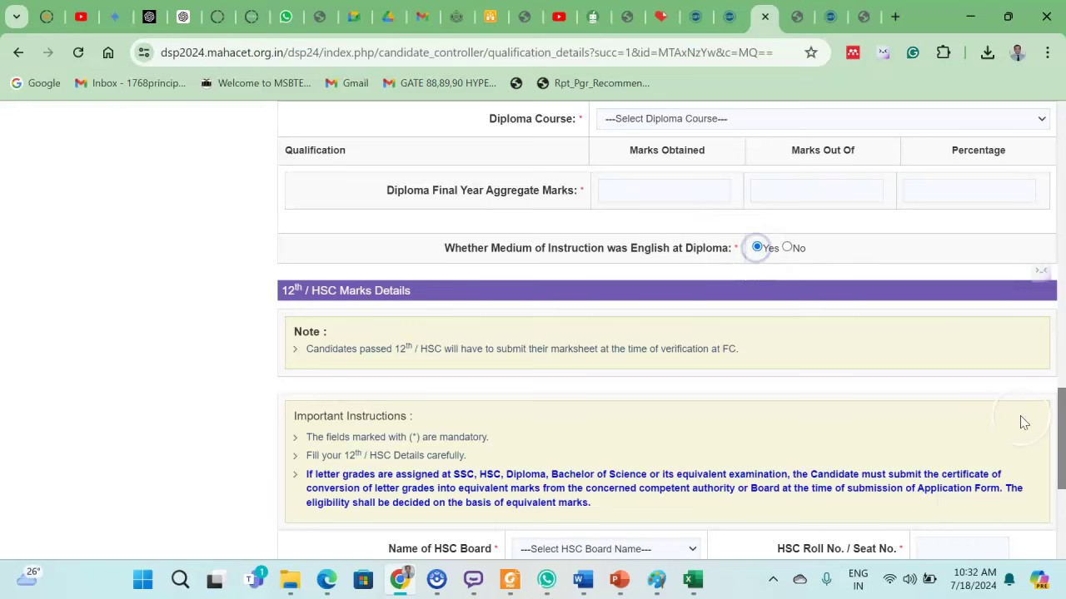
{"action": "left_click_drag", "start_coordinate": [1060, 439], "coordinate": [1050, 500]}
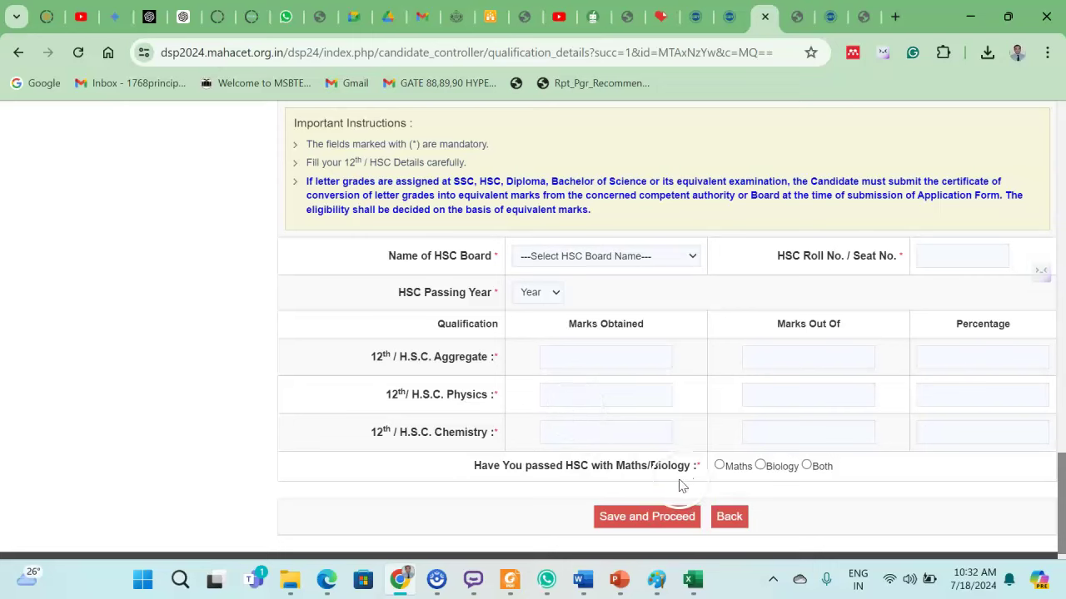
{"action": "left_click", "coordinate": [737, 469]}
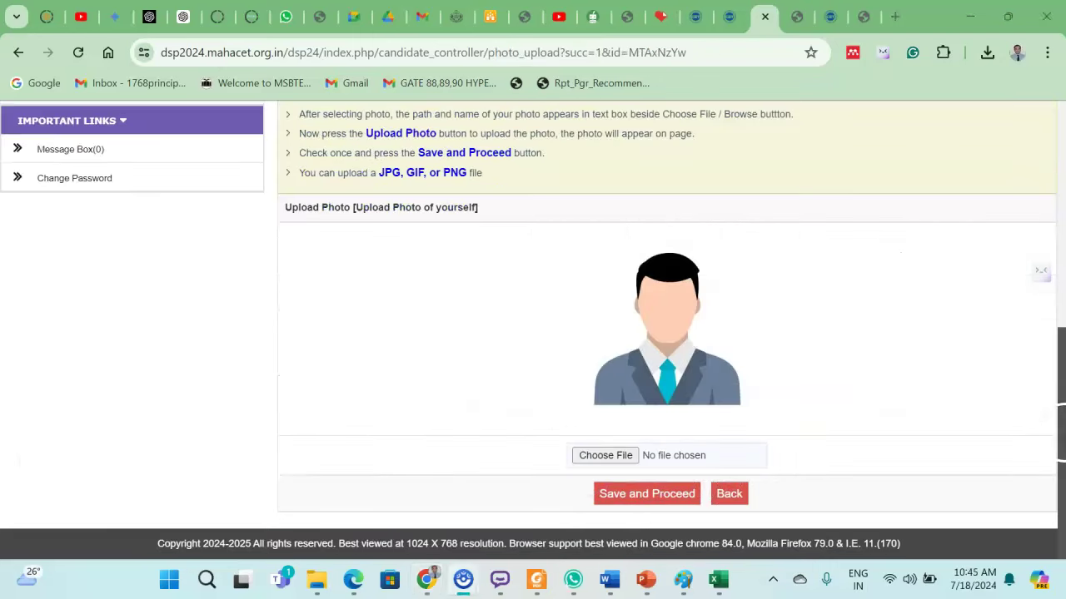
- Scroll past the Photo With Signature section down to the Upload Documents list of required certificates
{"action": "scroll", "coordinate": [1062, 406], "scroll_direction": "up", "scroll_amount": 1}
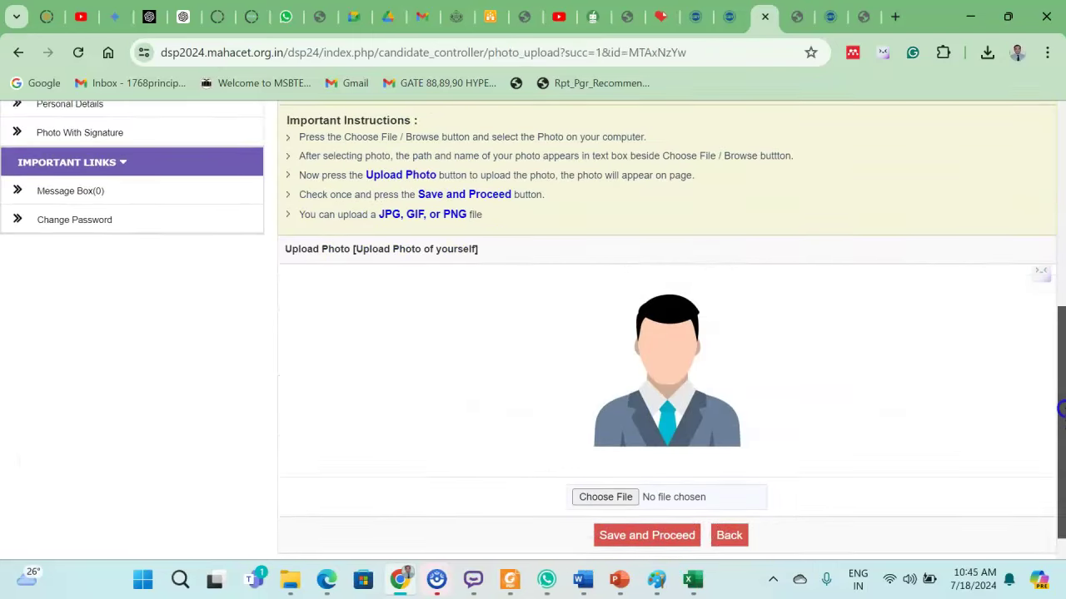
{"action": "mouse_move", "coordinate": [1062, 406]}
{"action": "left_mouse_down"}
{"action": "mouse_move", "coordinate": [1057, 428]}
{"action": "mouse_move", "coordinate": [1056, 419]}
{"action": "left_mouse_up"}
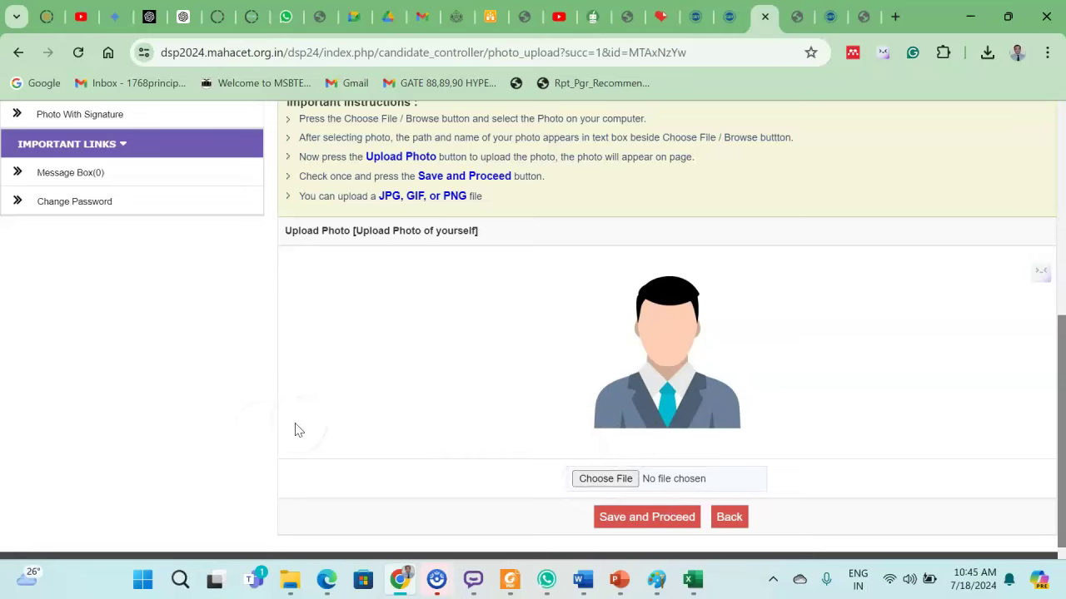
{"action": "scroll", "coordinate": [1061, 416], "scroll_direction": "down", "scroll_amount": 1}
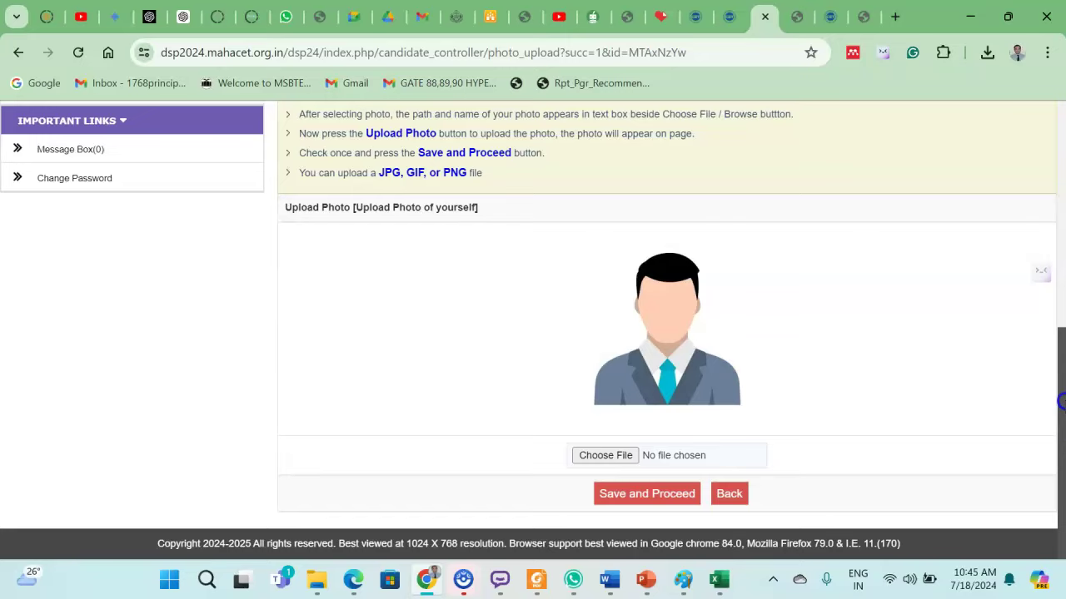
{"action": "scroll", "coordinate": [1061, 392], "scroll_direction": "up", "scroll_amount": 2}
{"action": "left_click_drag", "start_coordinate": [1061, 377], "coordinate": [1062, 359]}
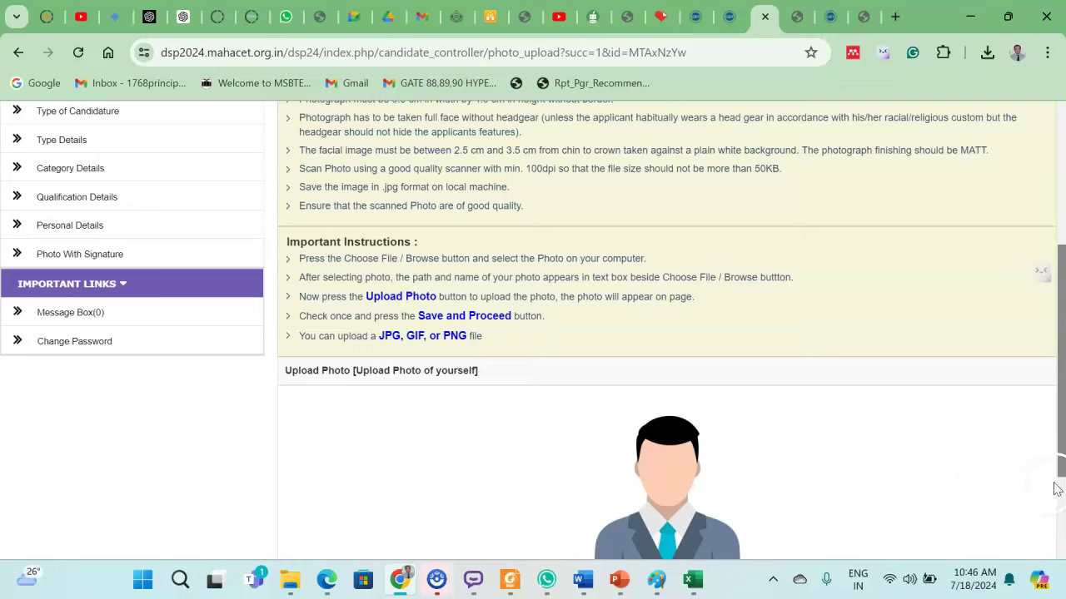
{"action": "left_click_drag", "start_coordinate": [1061, 463], "coordinate": [1062, 526]}
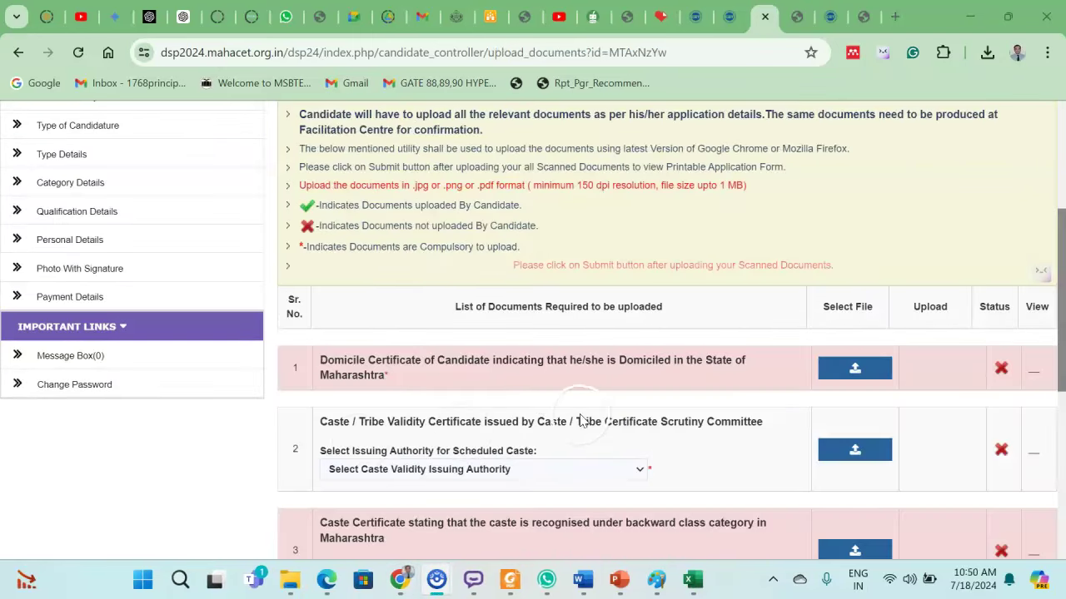
- Check the caste certificate issuing authority choices unchanged, then view the DSP 2024 Activity Schedule PDF
{"action": "left_click_drag", "start_coordinate": [1062, 304], "coordinate": [1050, 366]}
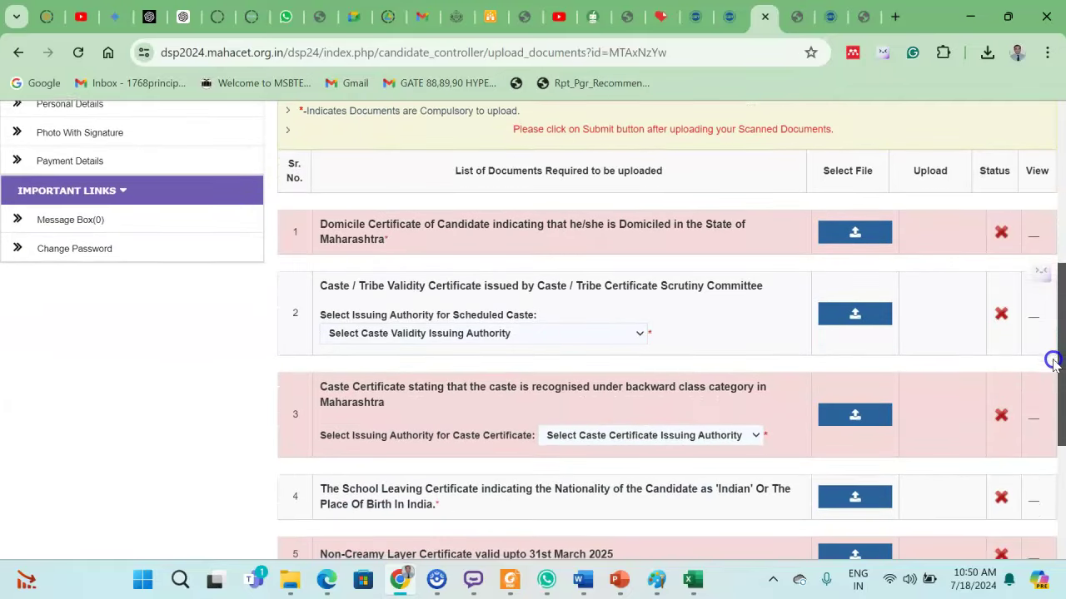
{"action": "scroll", "coordinate": [1046, 377], "scroll_direction": "down", "scroll_amount": 3}
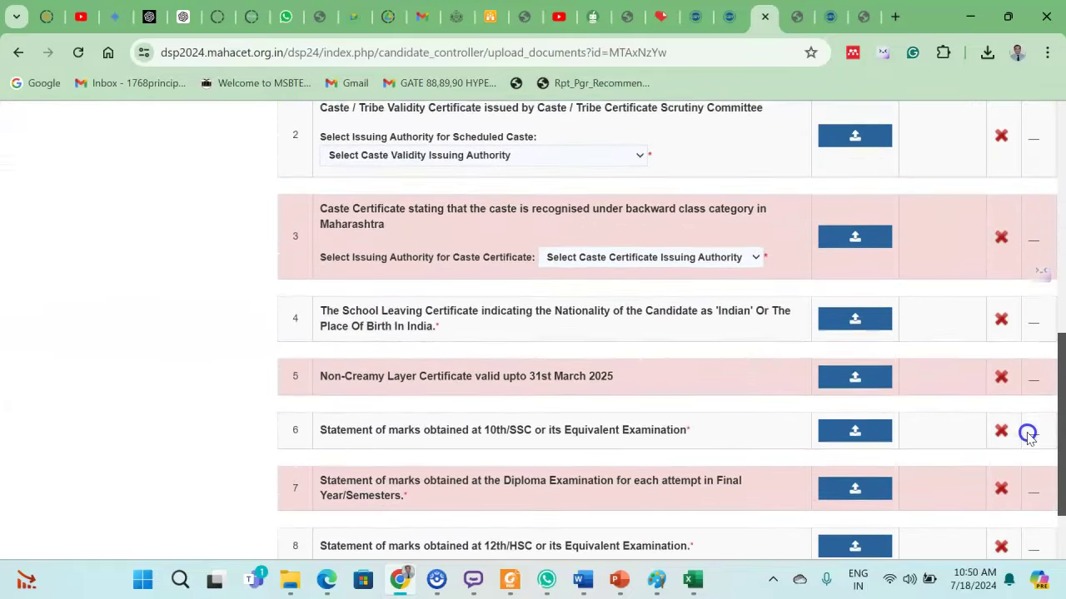
{"action": "scroll", "coordinate": [1028, 433], "scroll_direction": "up", "scroll_amount": 2}
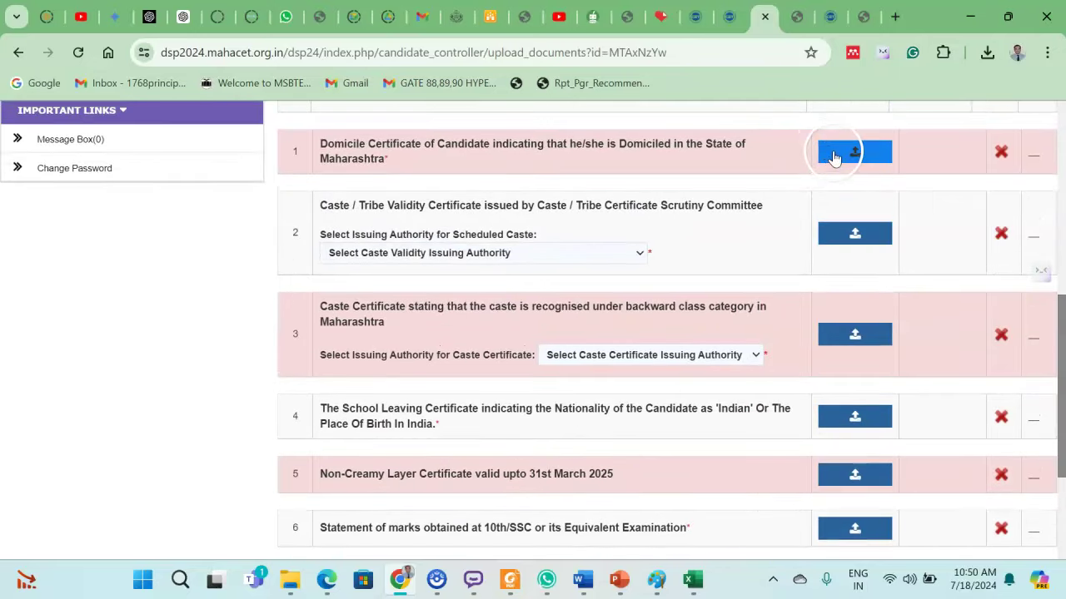
{"action": "left_click", "coordinate": [760, 357]}
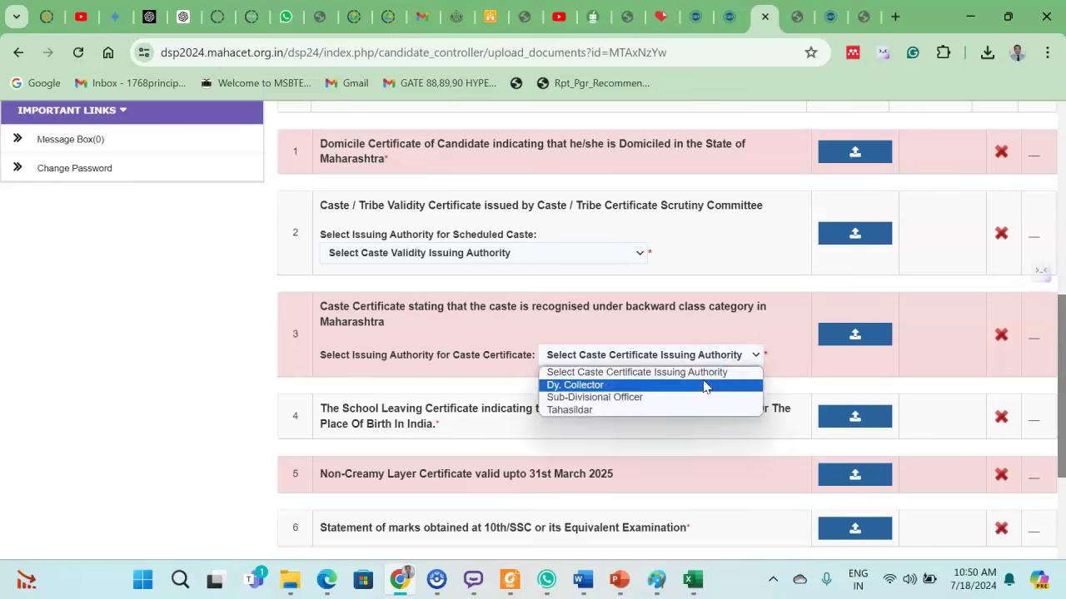
{"action": "left_click", "coordinate": [1061, 358]}
{"action": "left_click_drag", "start_coordinate": [1061, 358], "coordinate": [1061, 281]}
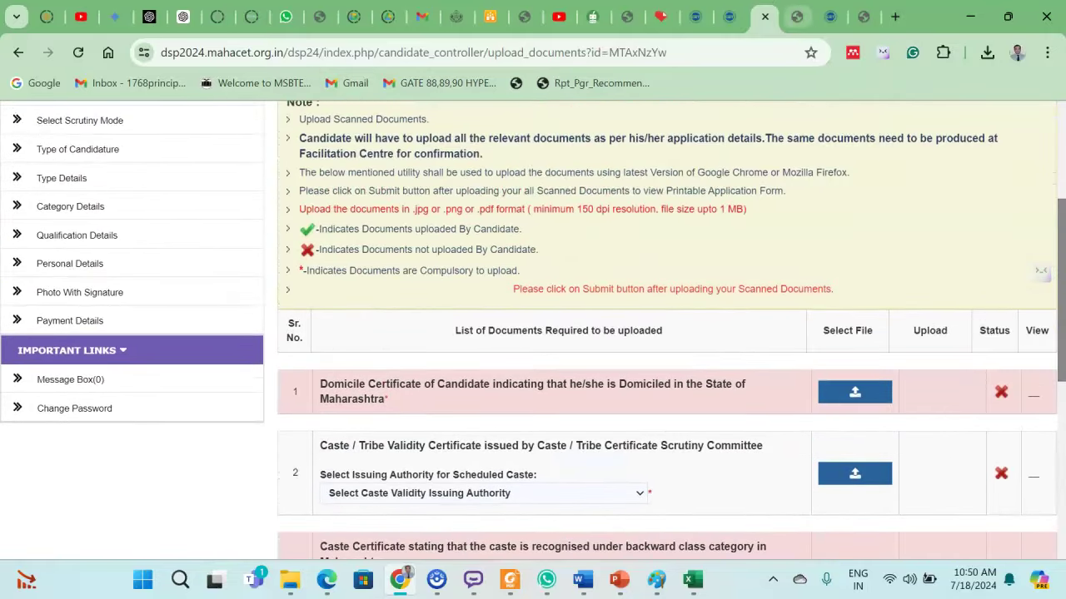
{"action": "left_click", "coordinate": [795, 18]}
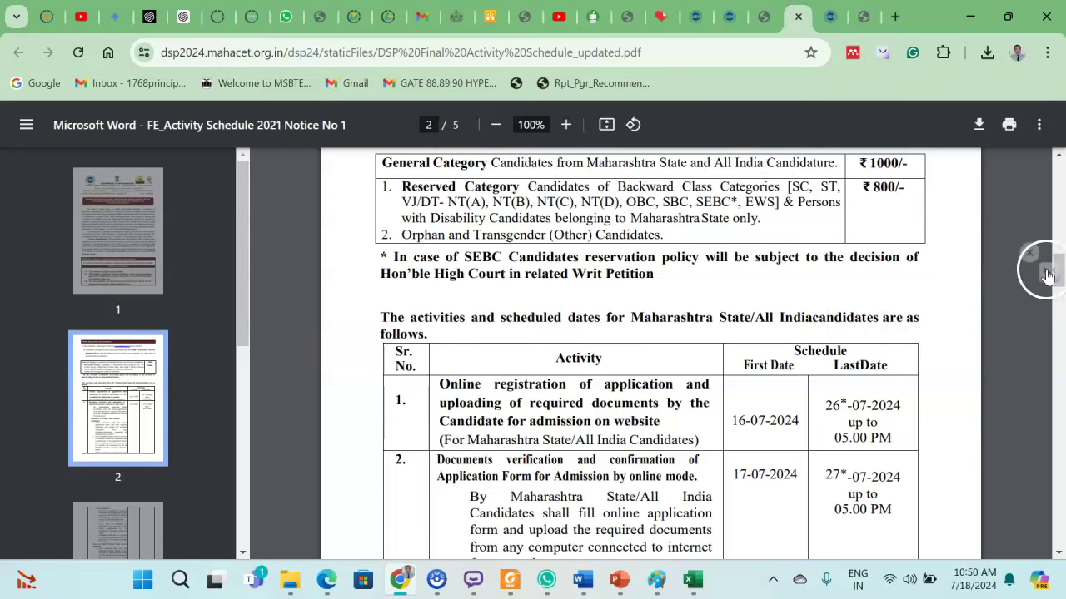